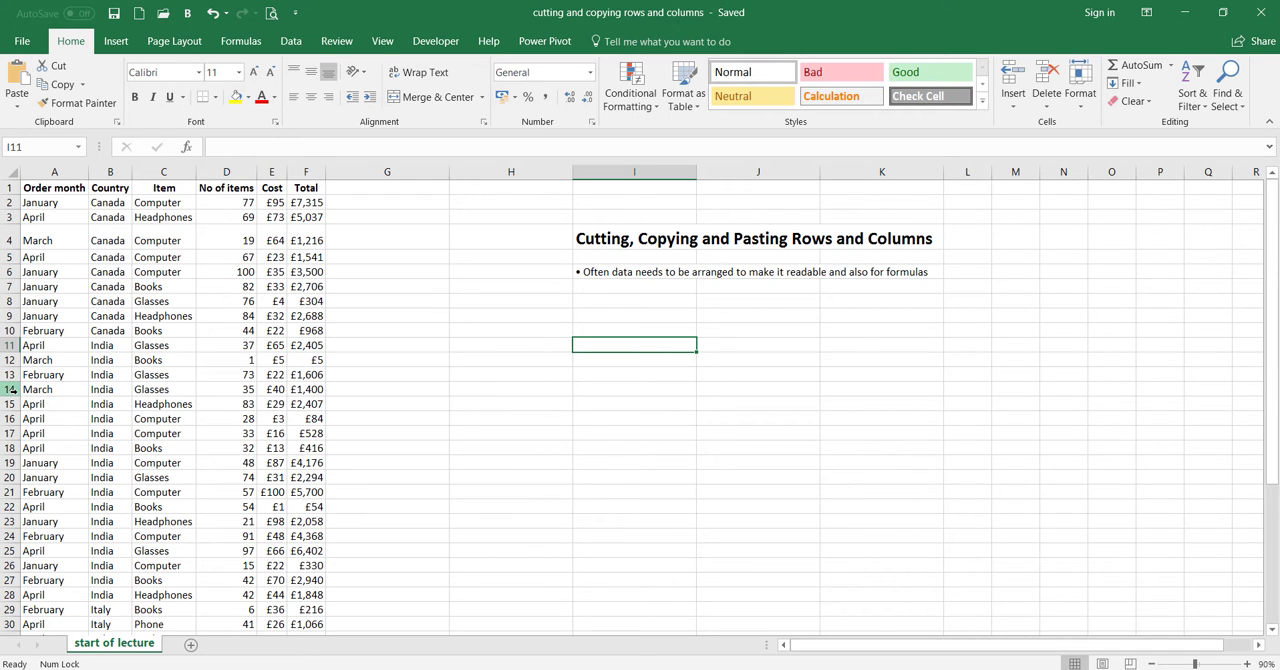
# Copy rows 14 to 16 and paste them below the data, starting at row 46
pyautogui.moveTo(12, 389); pyautogui.dragTo(11, 420)
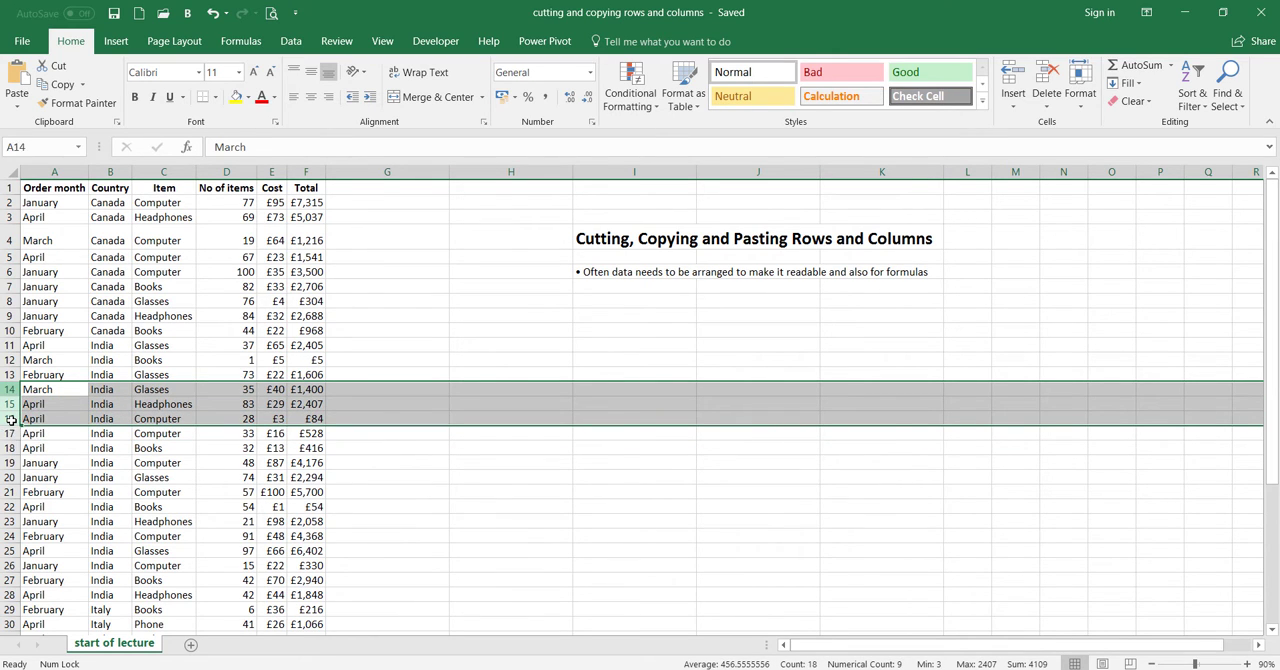
pyautogui.rightClick(97, 407)
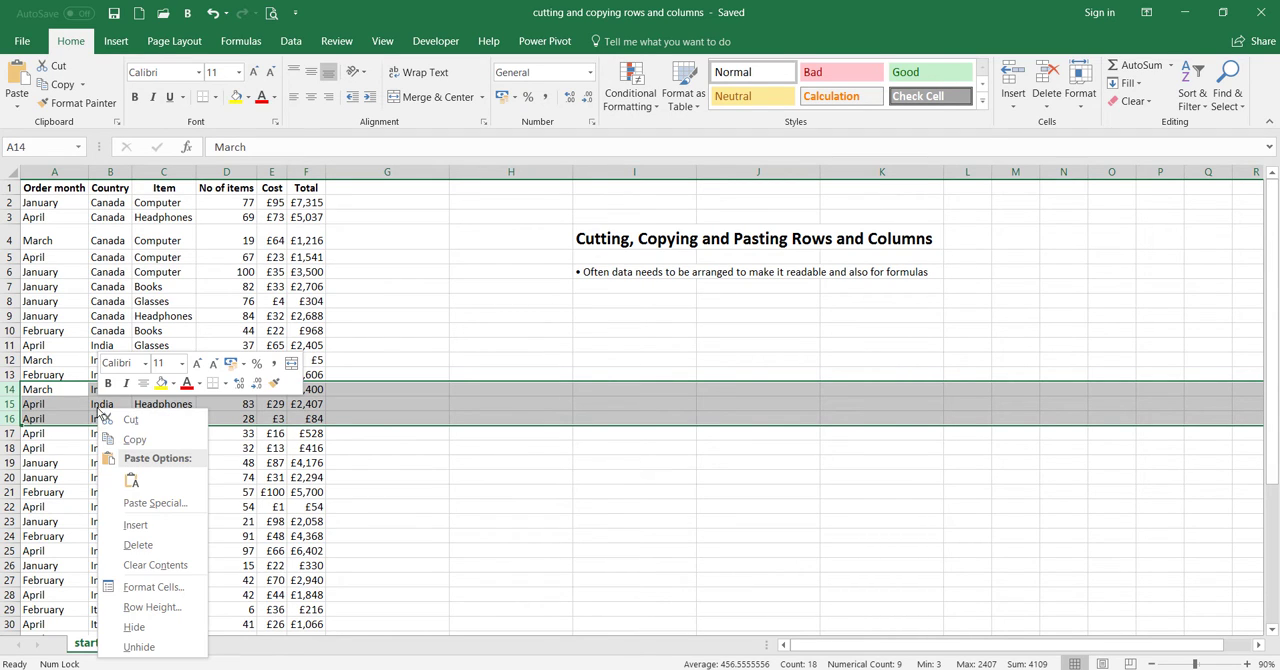
pyautogui.click(152, 444)
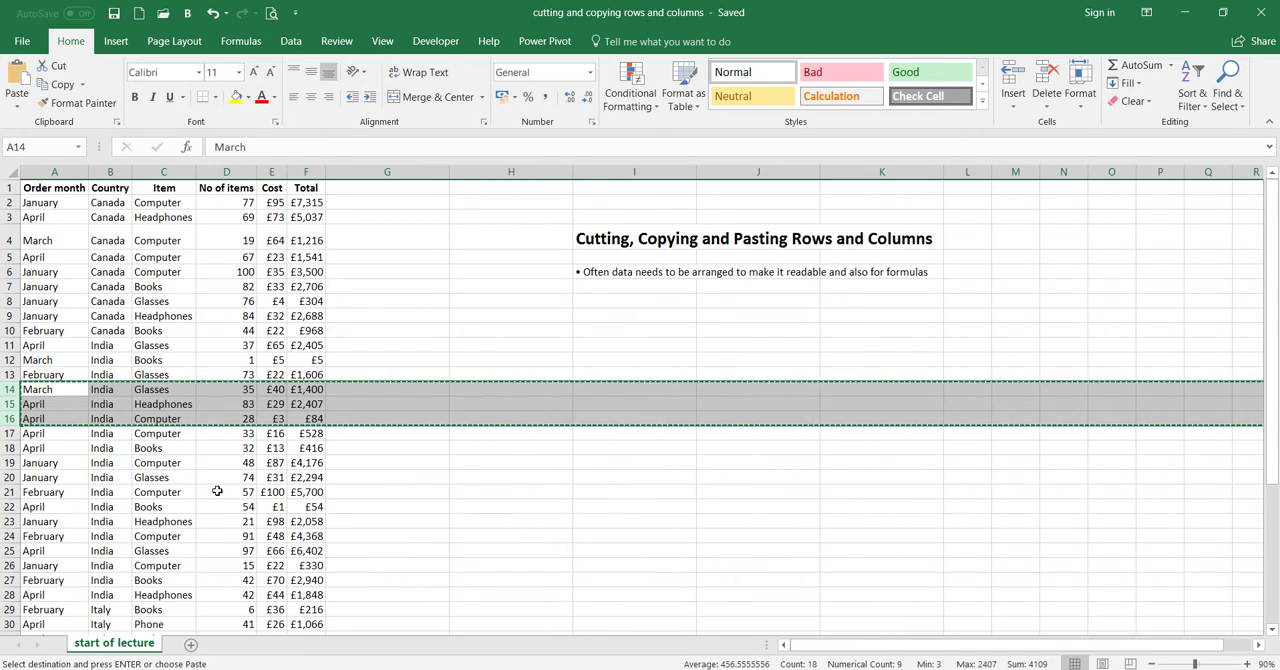
pyautogui.scroll(-7, 217, 491)
pyautogui.click(51, 544)
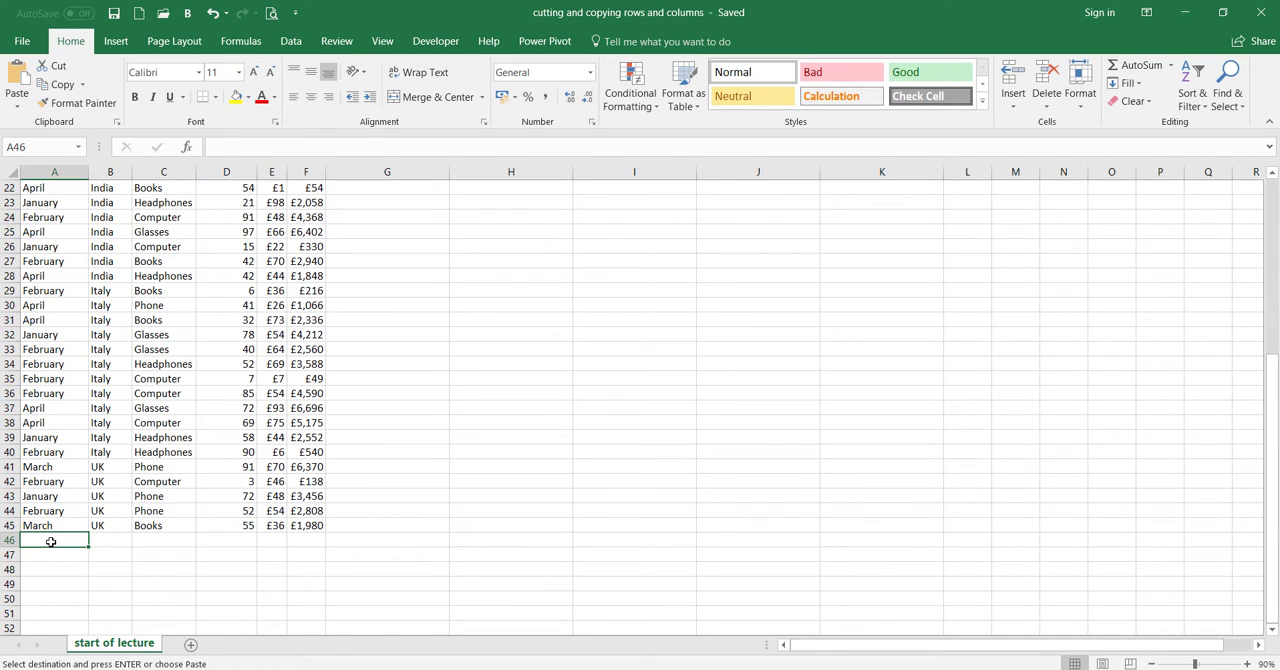
pyautogui.rightClick(51, 541)
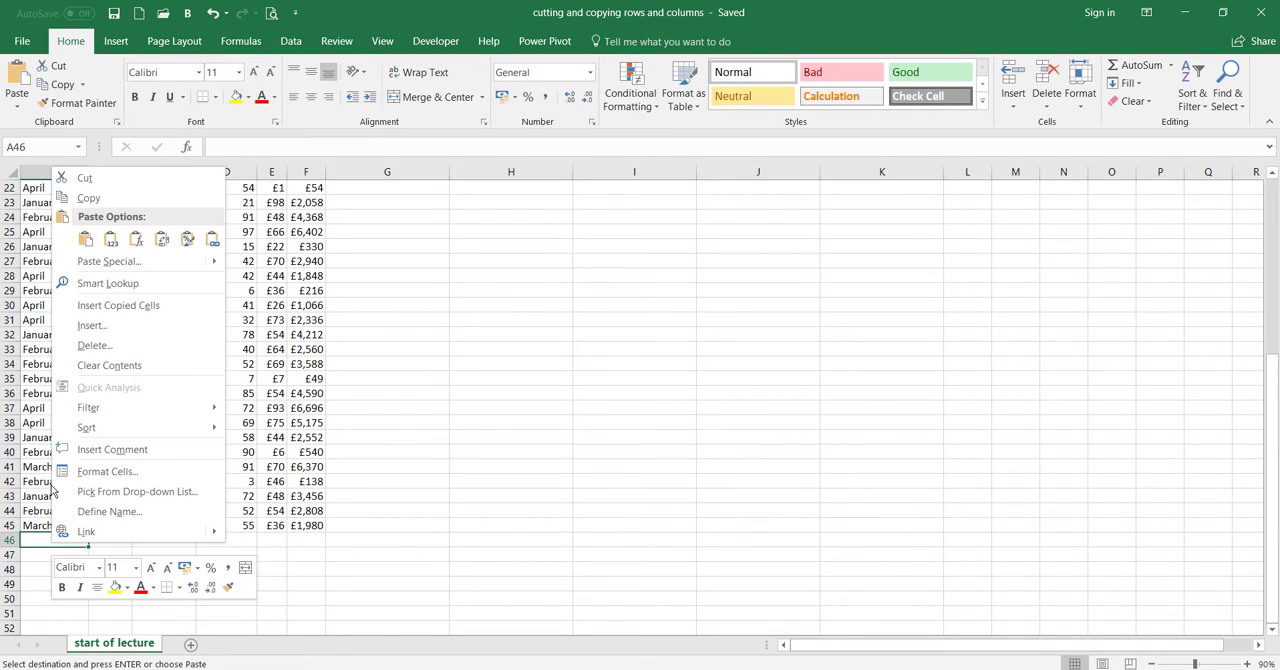
pyautogui.click(84, 240)
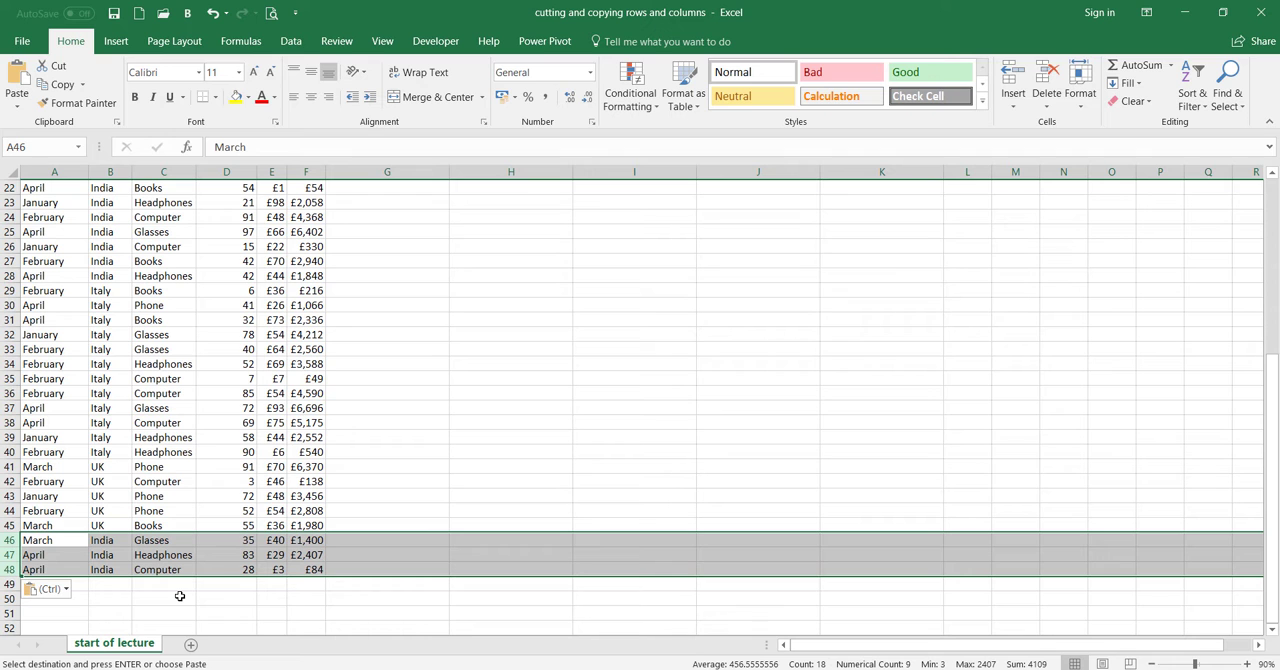
pyautogui.click(180, 596)
pyautogui.scroll(7, 180, 596)
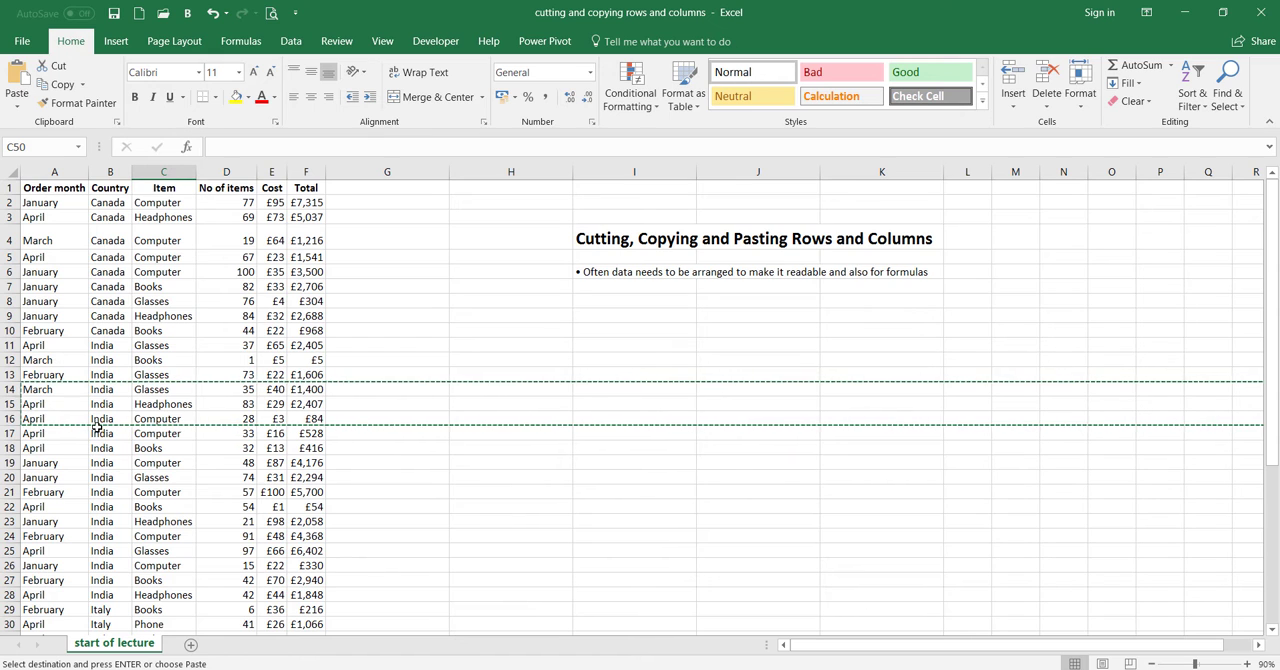
pyautogui.press('Return')
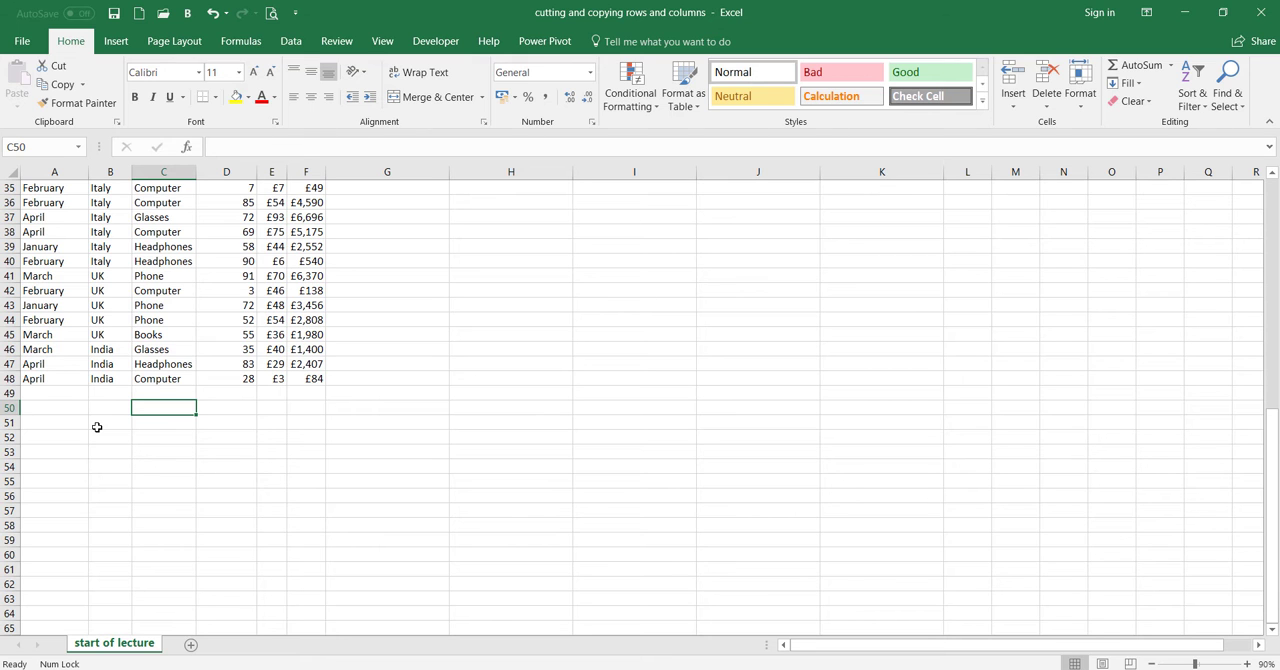
pyautogui.scroll(10, 97, 427)
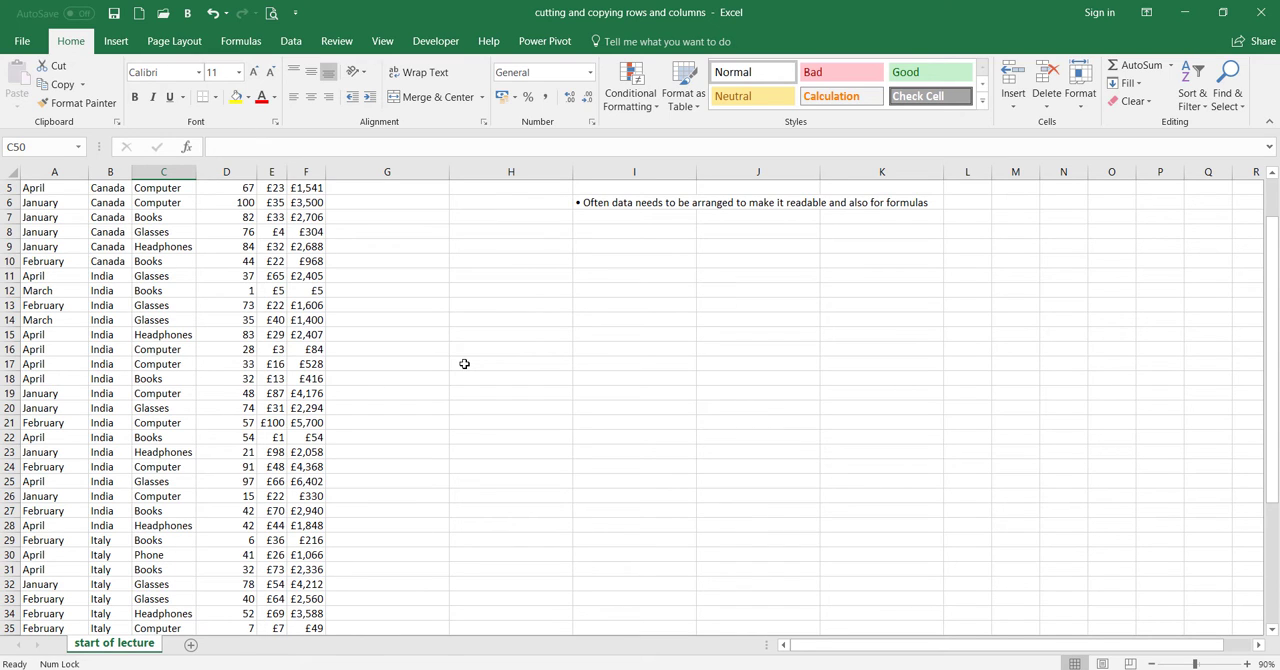
pyautogui.rightClick(464, 364)
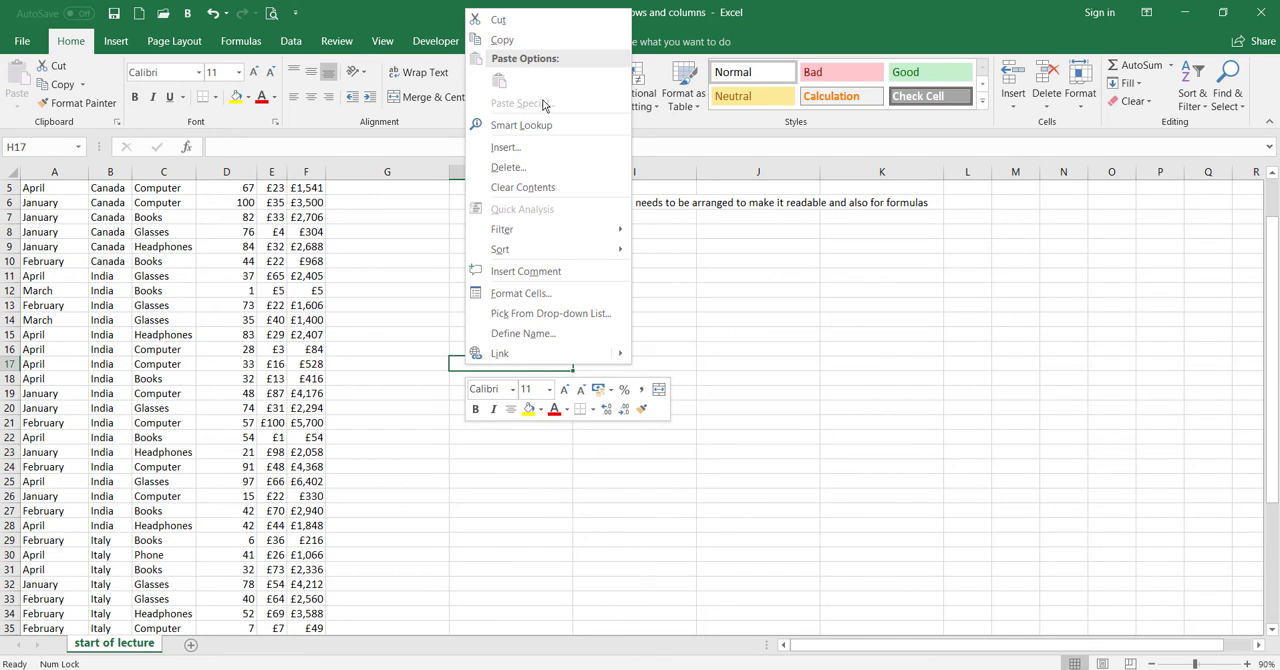
pyautogui.press('Escape')
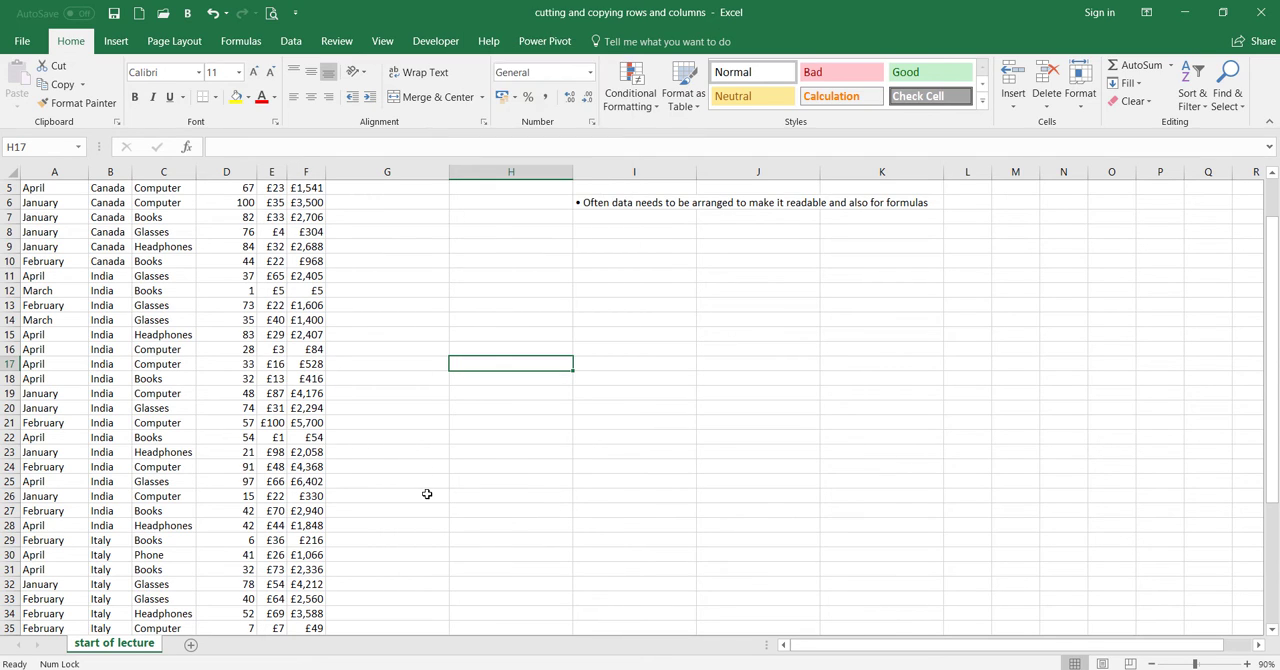
pyautogui.scroll(2, 426, 493)
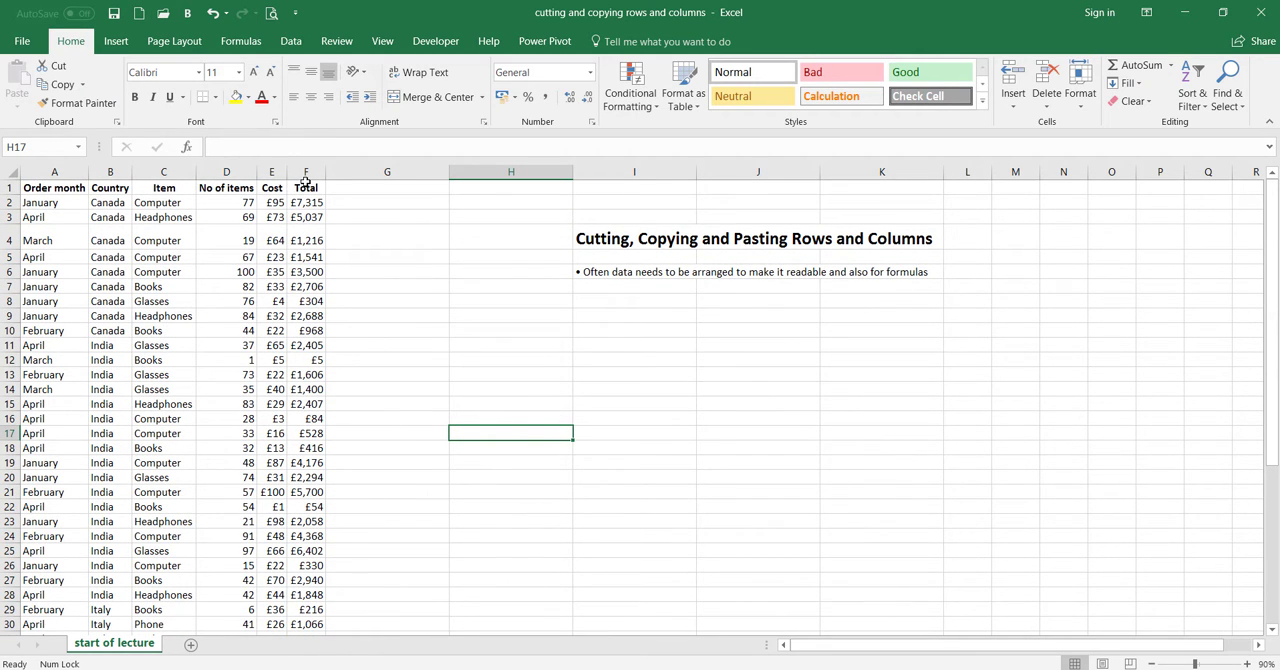
# Cut the Country column B and paste it into column G, directly after Total
pyautogui.click(112, 172)
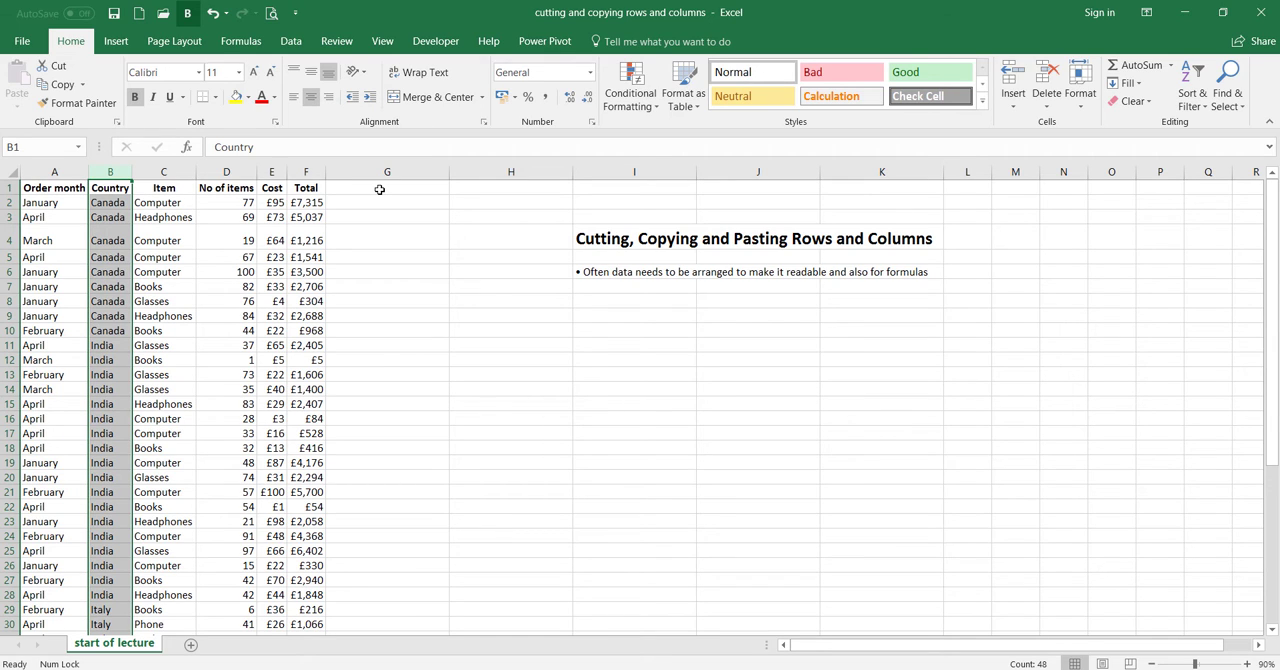
pyautogui.rightClick(116, 173)
pyautogui.click(146, 186)
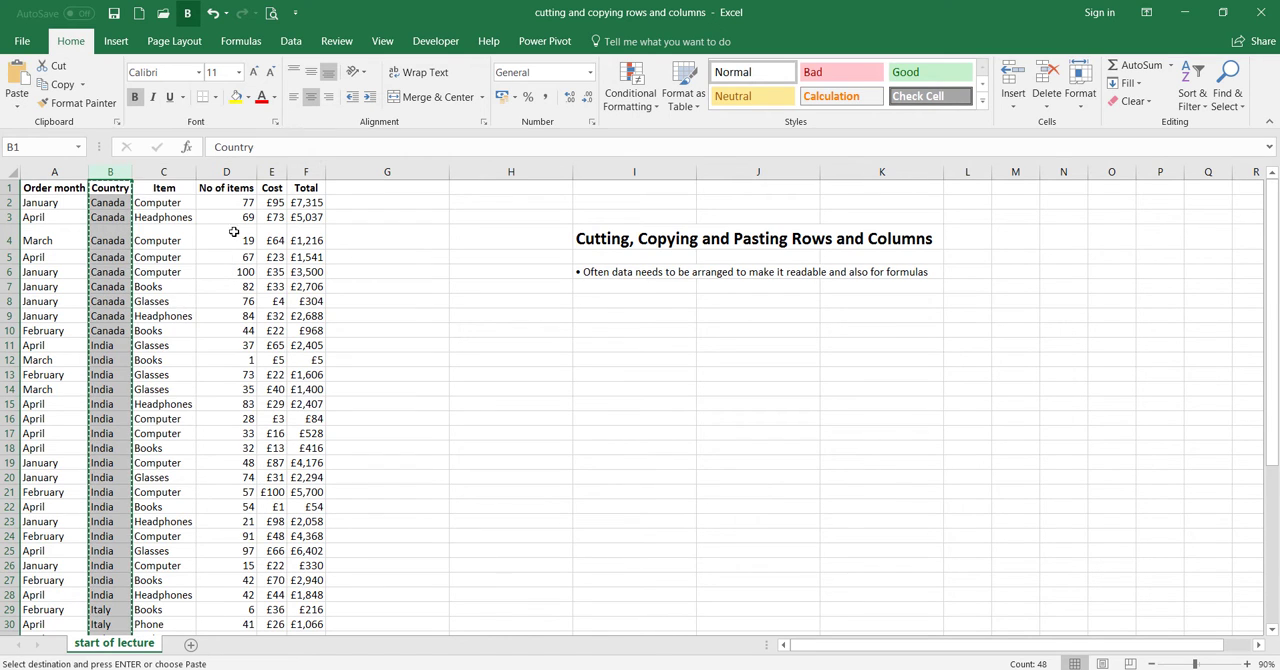
pyautogui.click(358, 187)
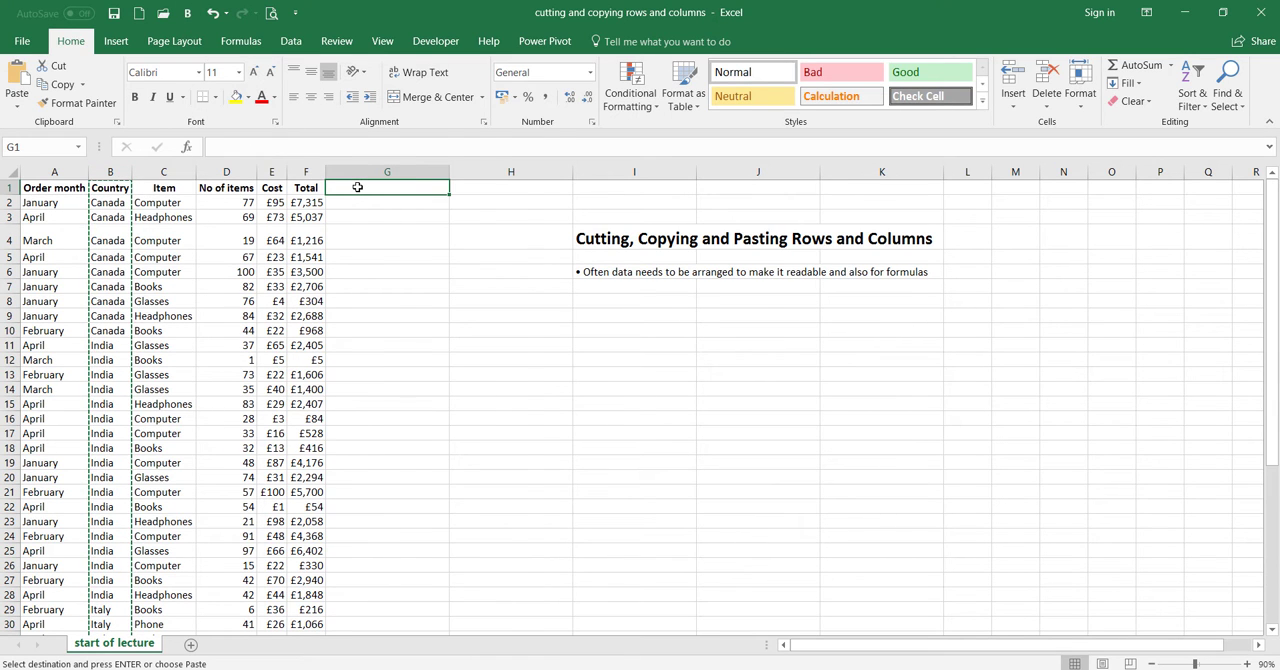
pyautogui.rightClick(358, 187)
pyautogui.click(390, 262)
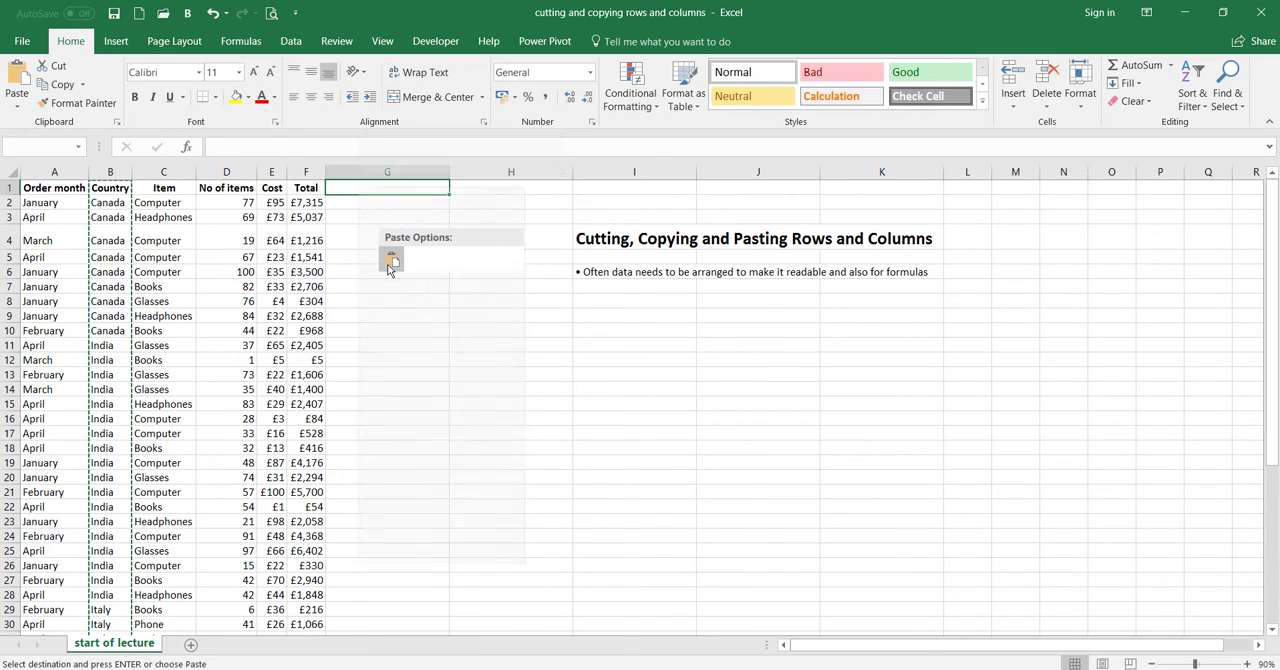
pyautogui.click(514, 449)
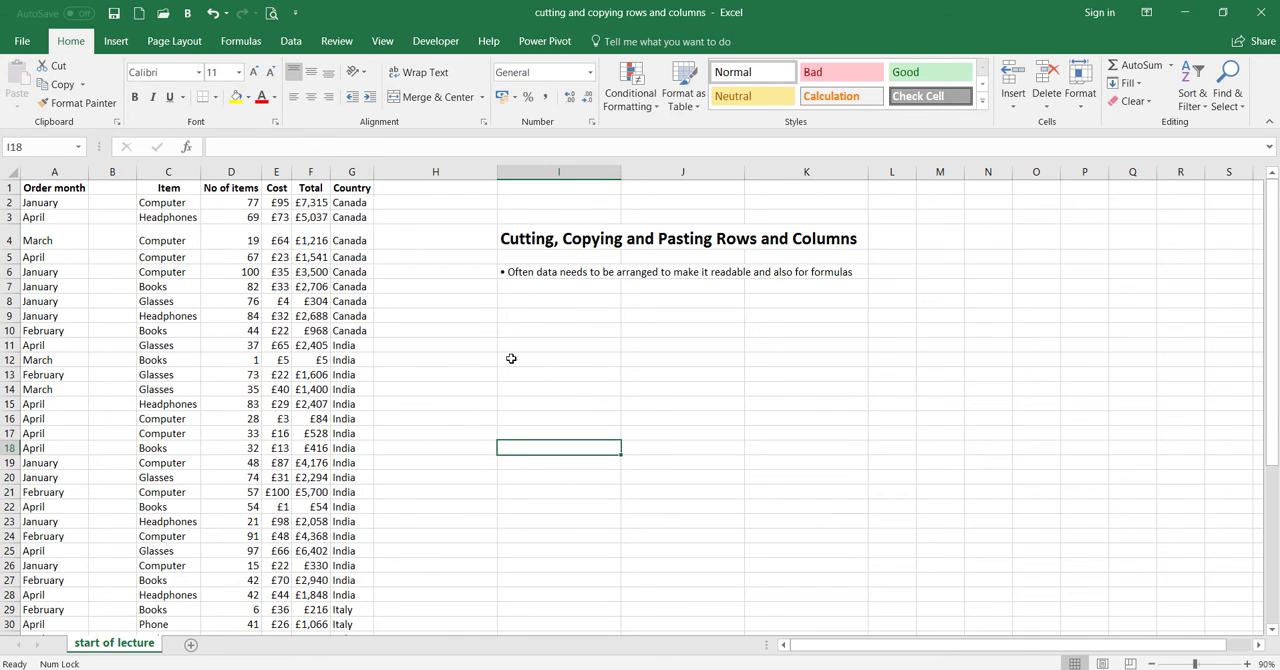
# Delete the empty column B so the remaining columns move over
pyautogui.click(106, 172)
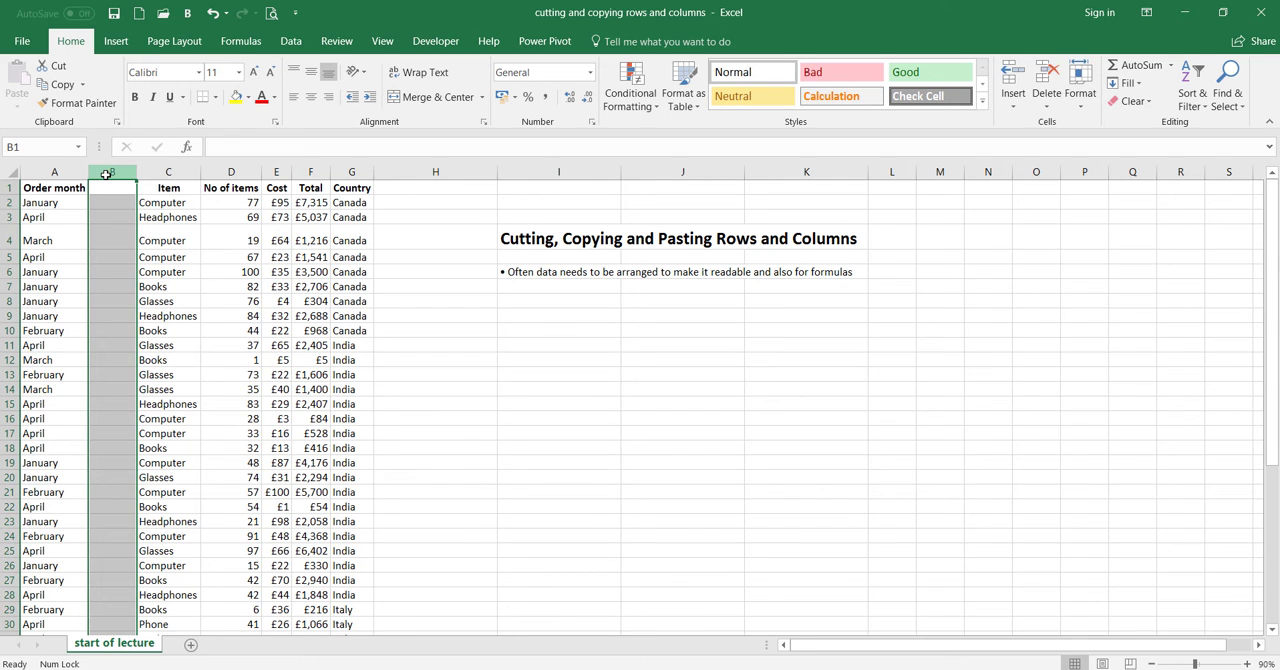
pyautogui.rightClick(106, 240)
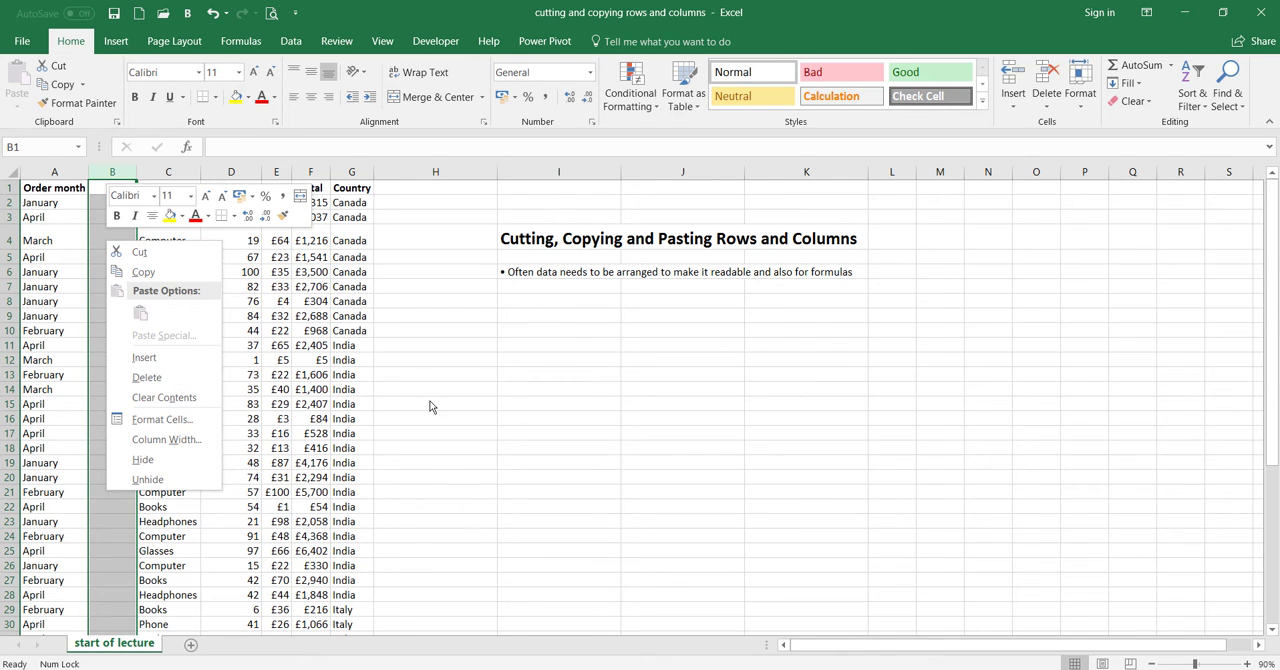
pyautogui.click(179, 388)
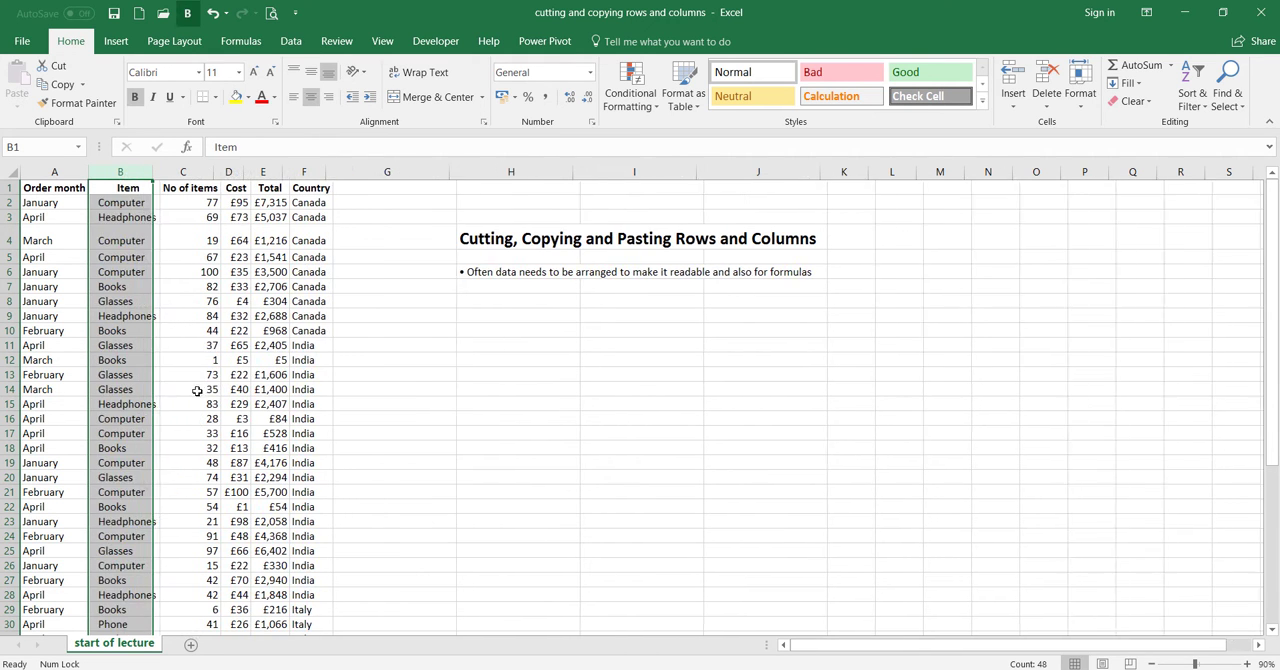
pyautogui.click(452, 466)
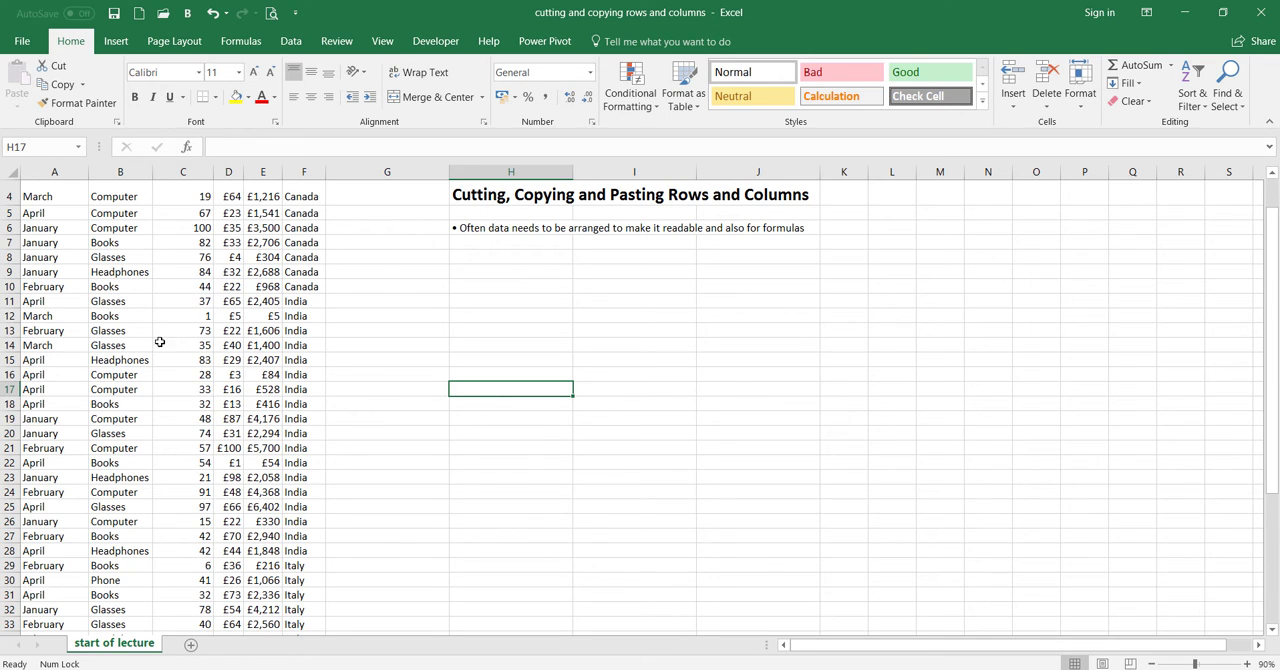
# Copy rows 14 to 16 and insert the copied rows above row 26
pyautogui.moveTo(10, 345); pyautogui.dragTo(10, 375)
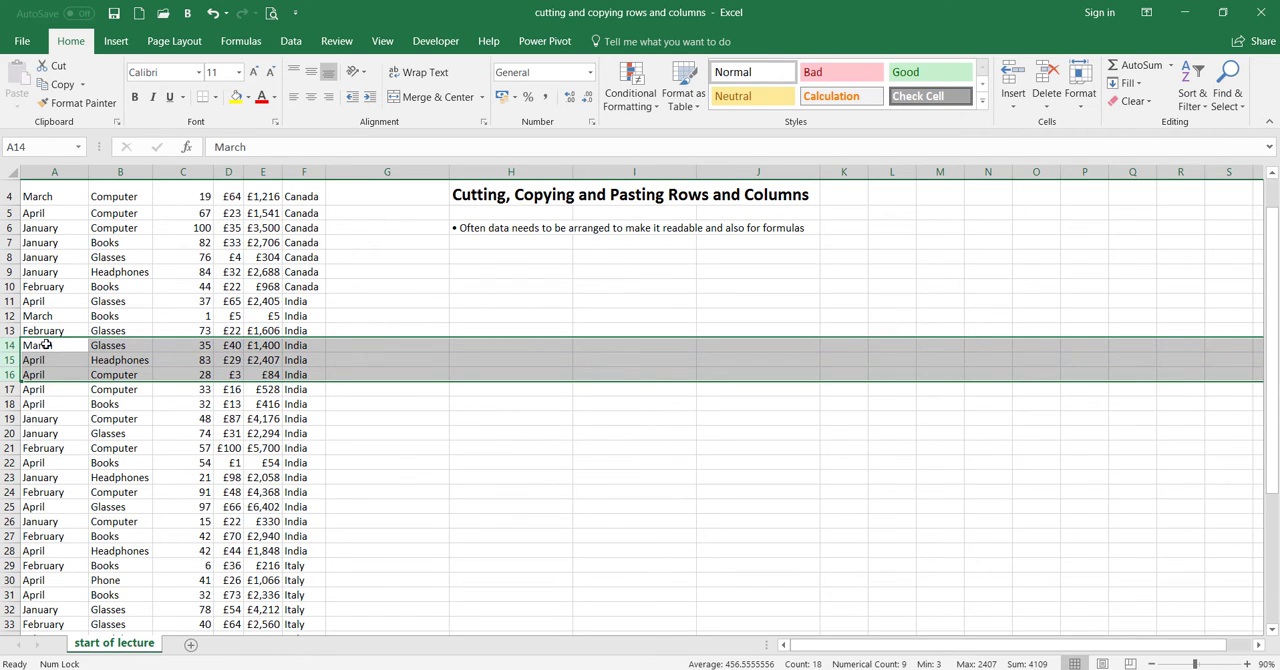
pyautogui.rightClick(101, 361)
pyautogui.click(130, 393)
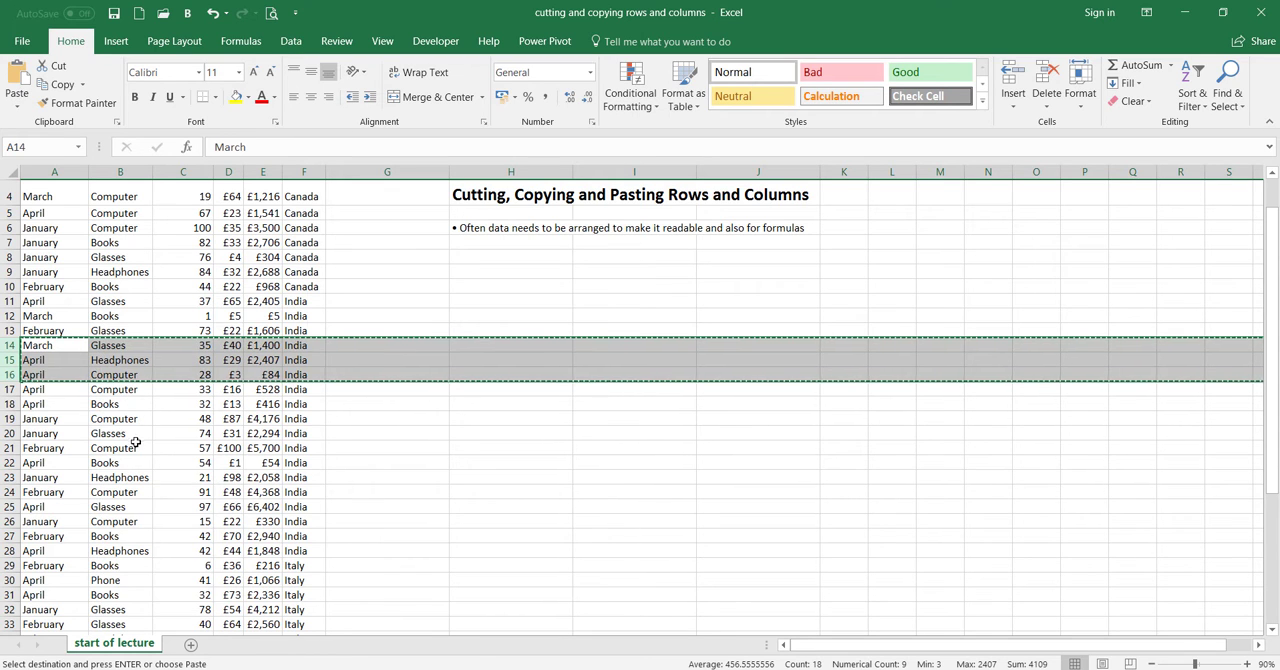
pyautogui.click(56, 507)
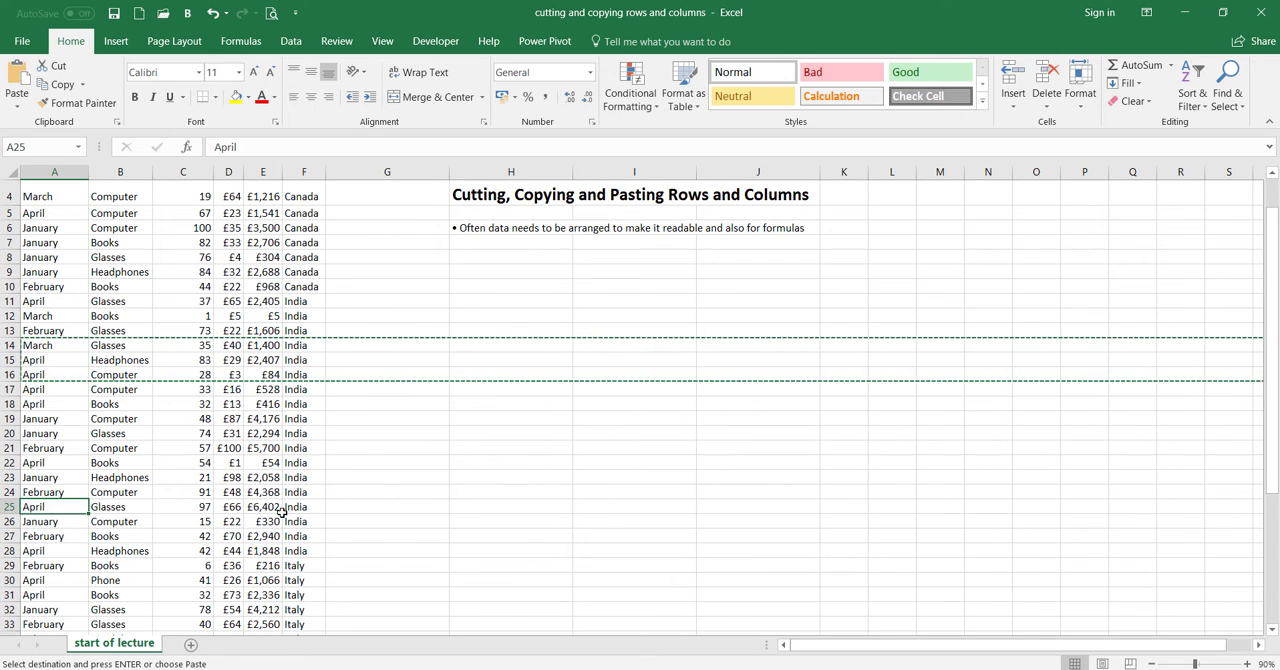
pyautogui.click(10, 521)
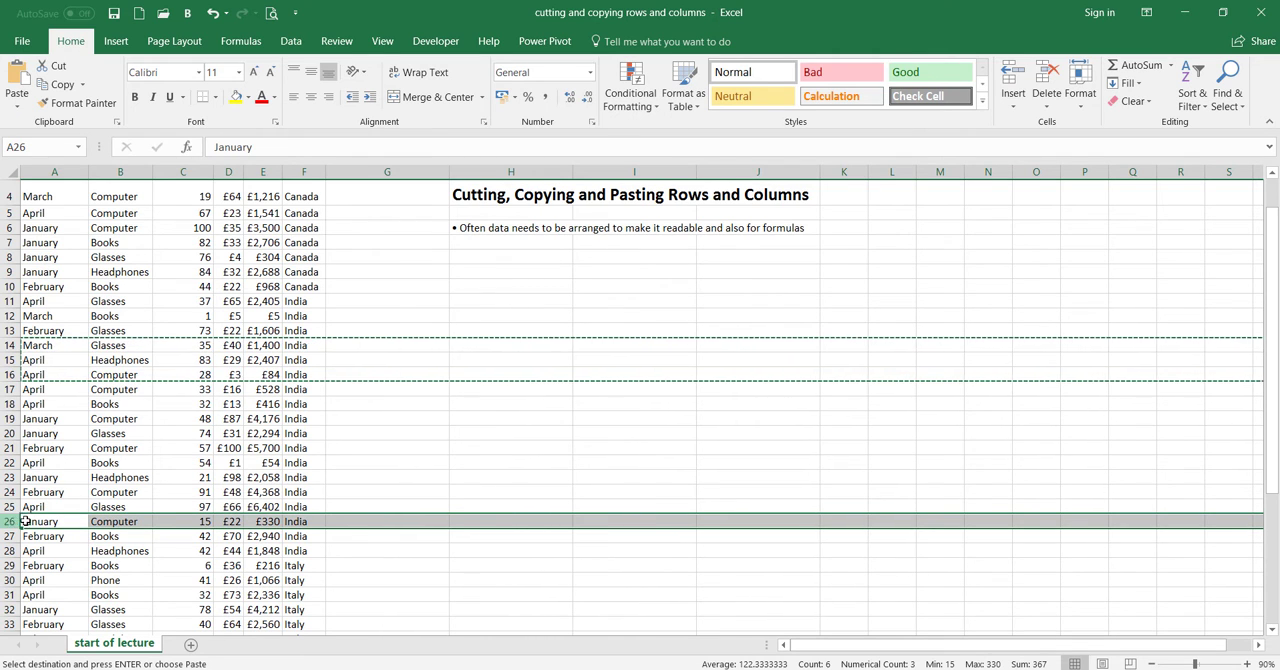
pyautogui.rightClick(14, 521)
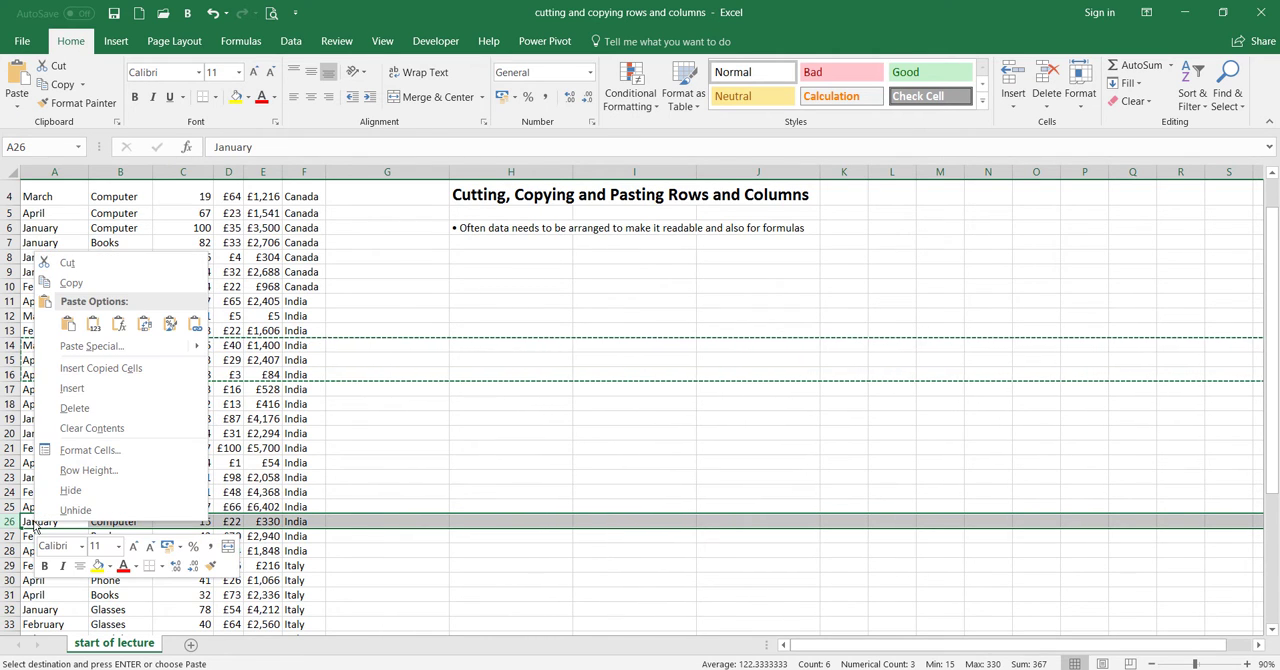
pyautogui.click(100, 368)
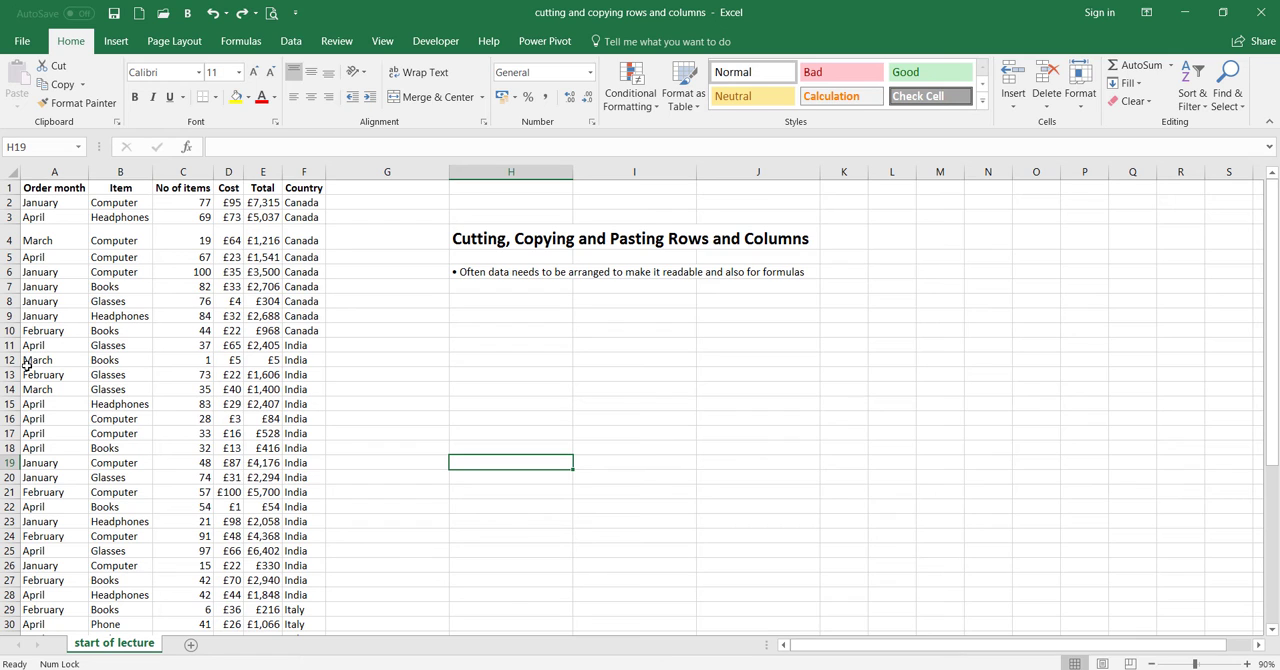
# Fill rows 12 to 15 with yellow and cut them
pyautogui.moveTo(10, 362); pyautogui.dragTo(20, 403)
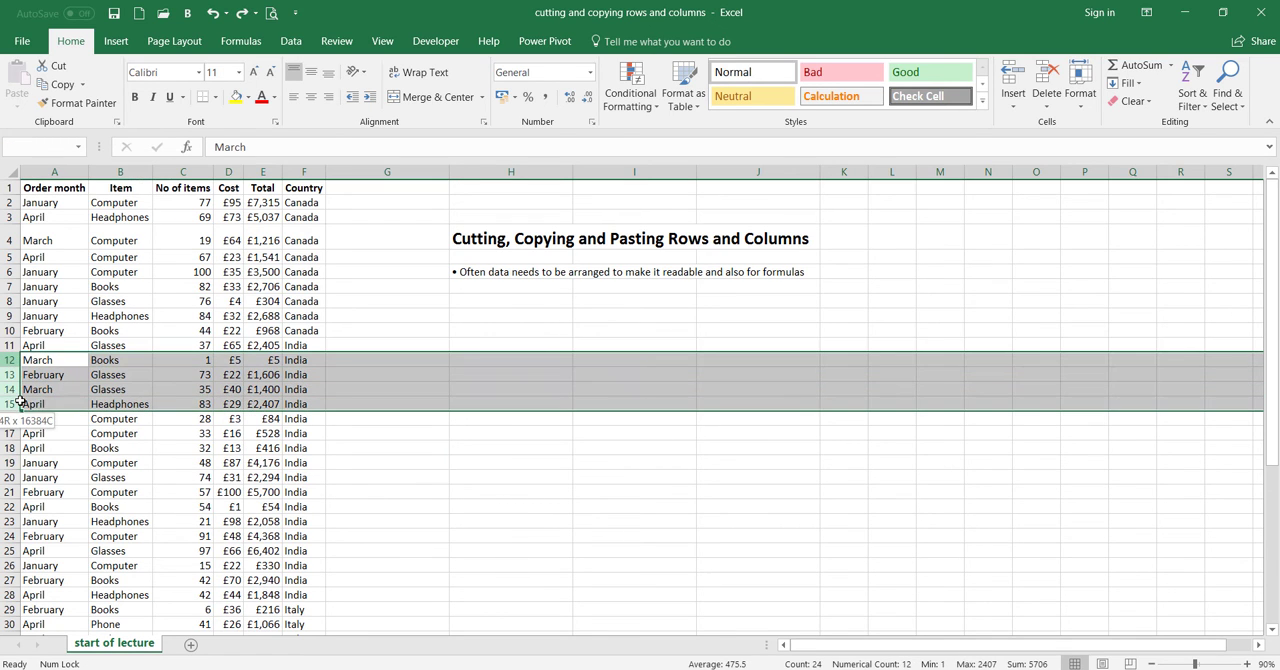
pyautogui.click(236, 96)
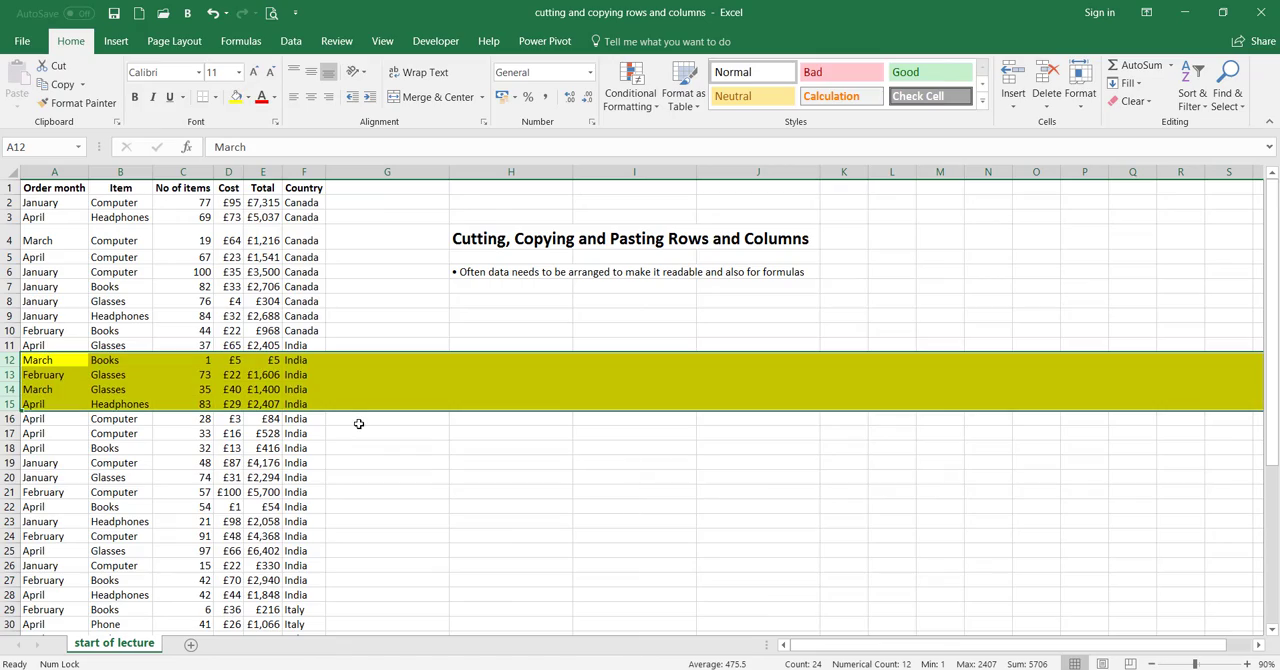
pyautogui.rightClick(290, 389)
pyautogui.click(324, 399)
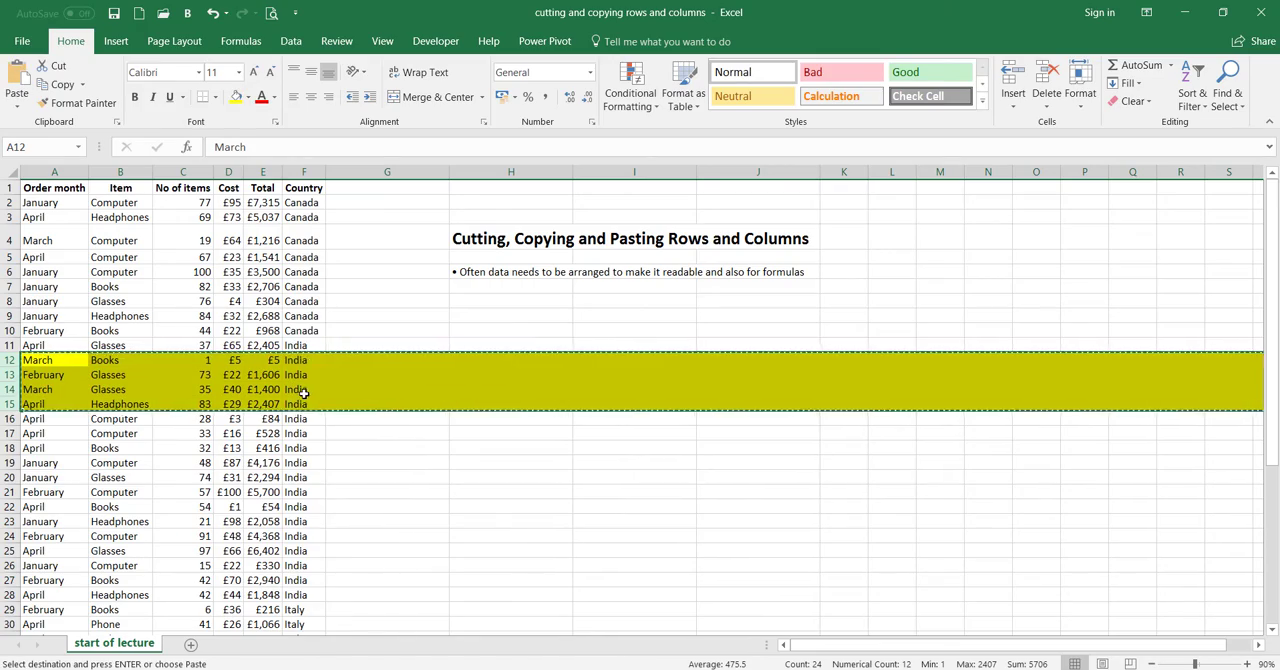
pyautogui.click(409, 448)
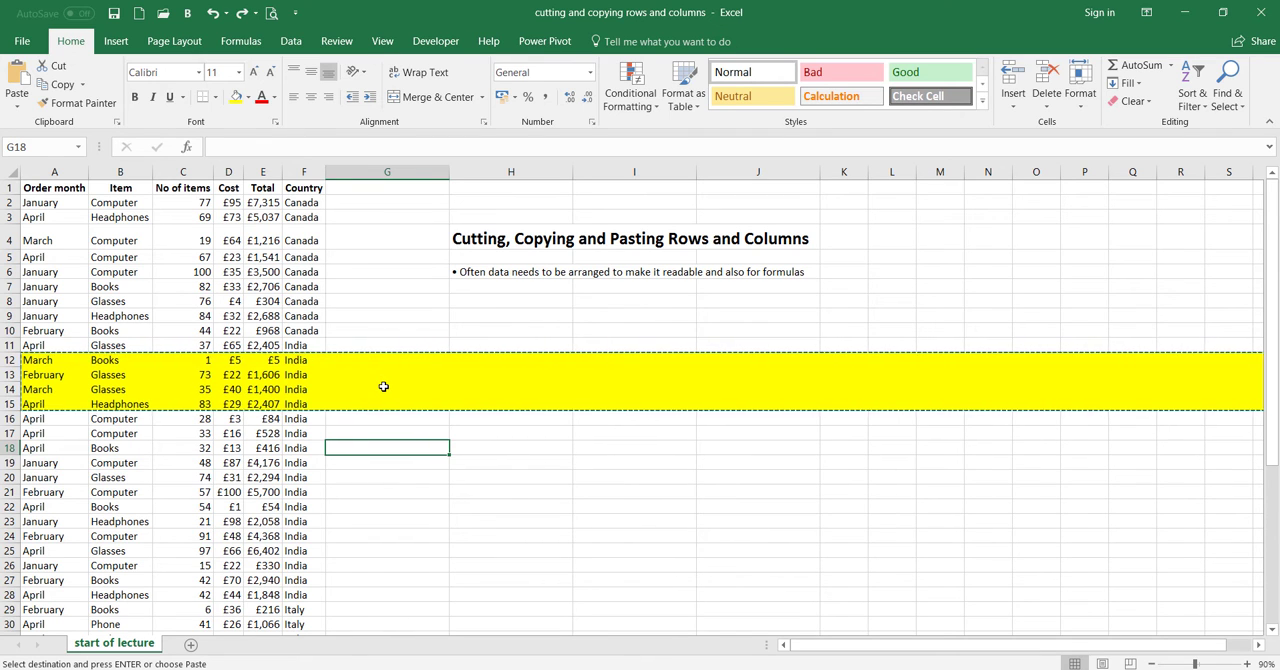
# Fill row 20 with a light green theme color
pyautogui.click(9, 477)
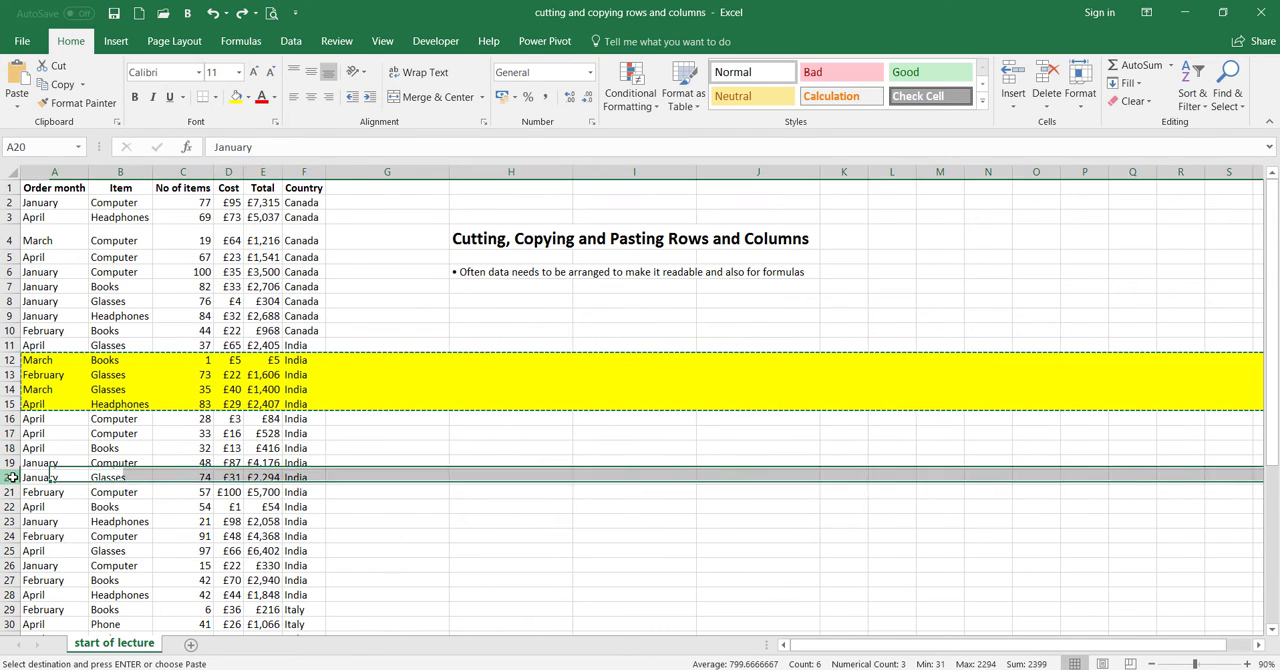
pyautogui.click(246, 97)
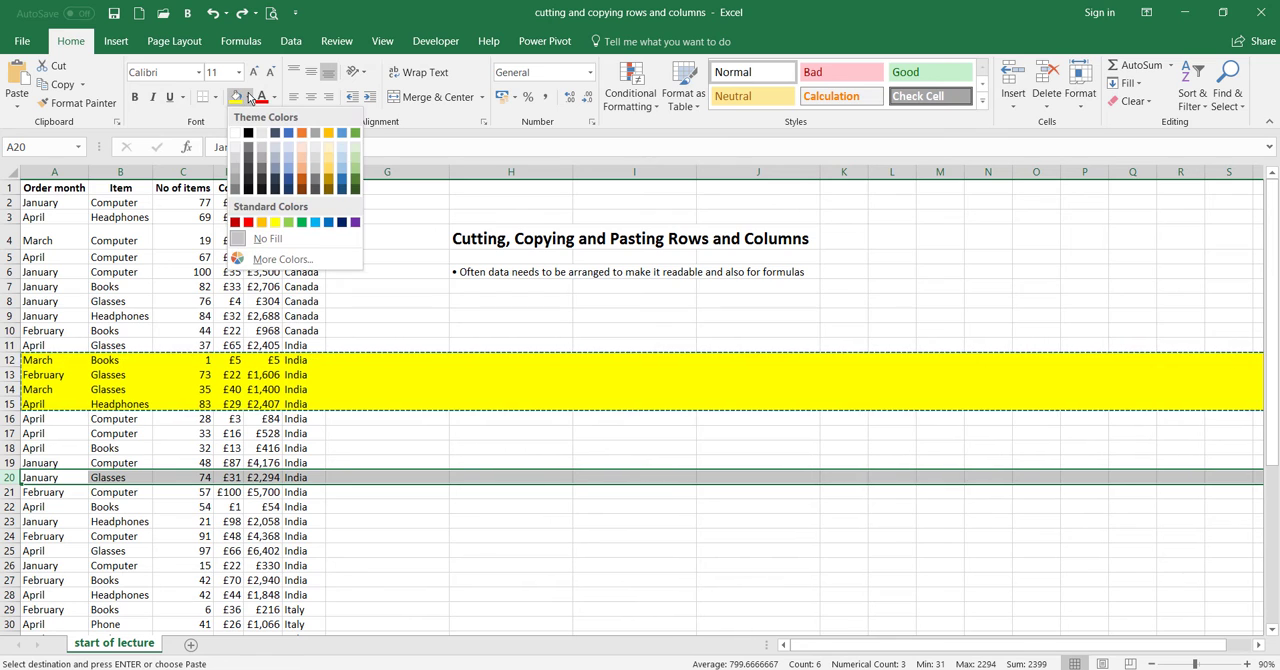
pyautogui.click(356, 176)
pyautogui.click(372, 510)
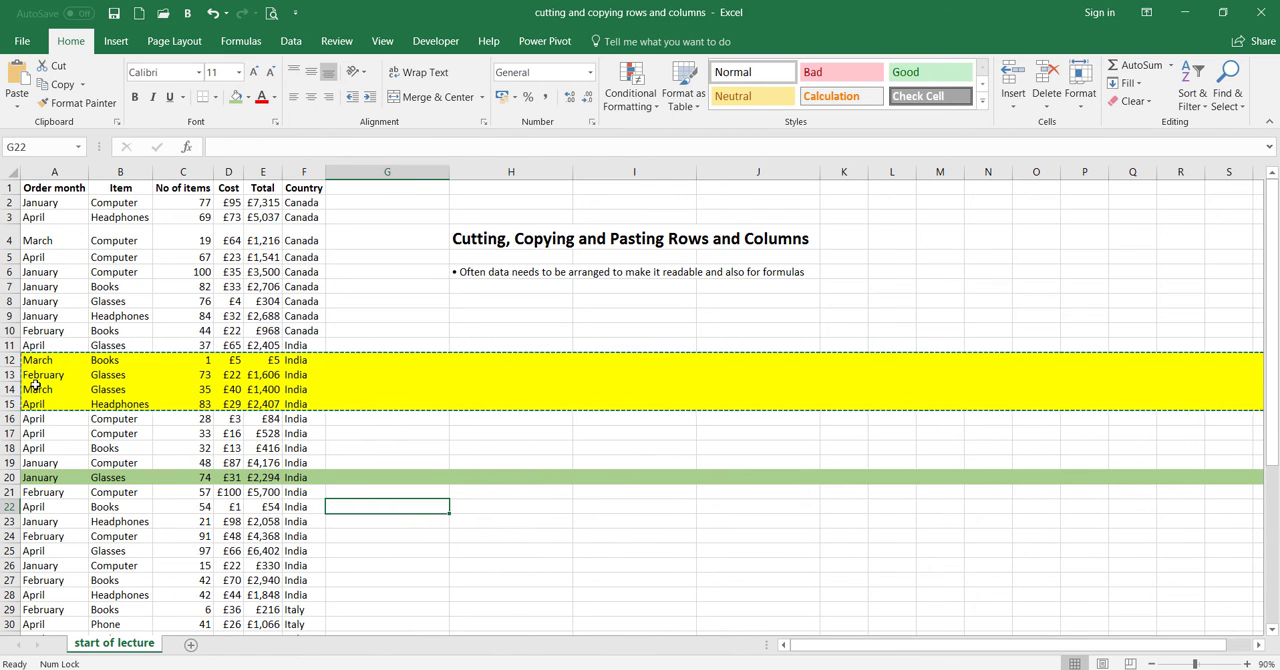
# Insert the cut yellow rows above row 21, directly below the green row
pyautogui.click(10, 492)
pyautogui.rightClick(60, 496)
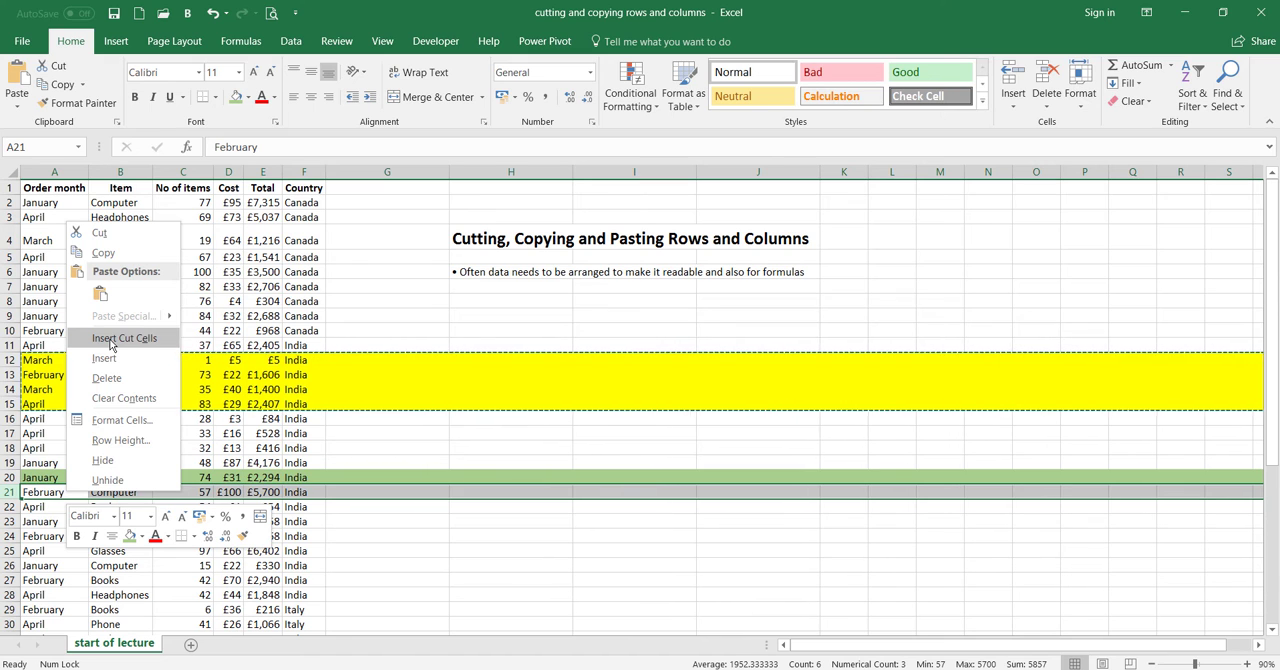
pyautogui.click(128, 346)
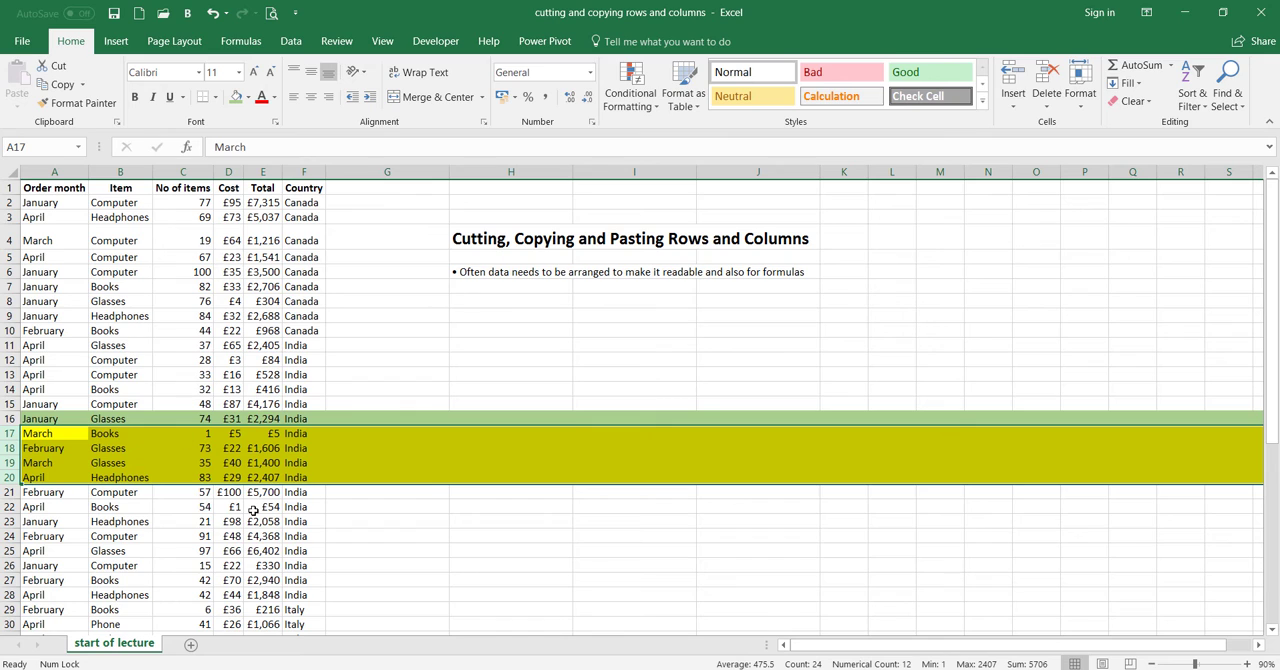
pyautogui.click(383, 530)
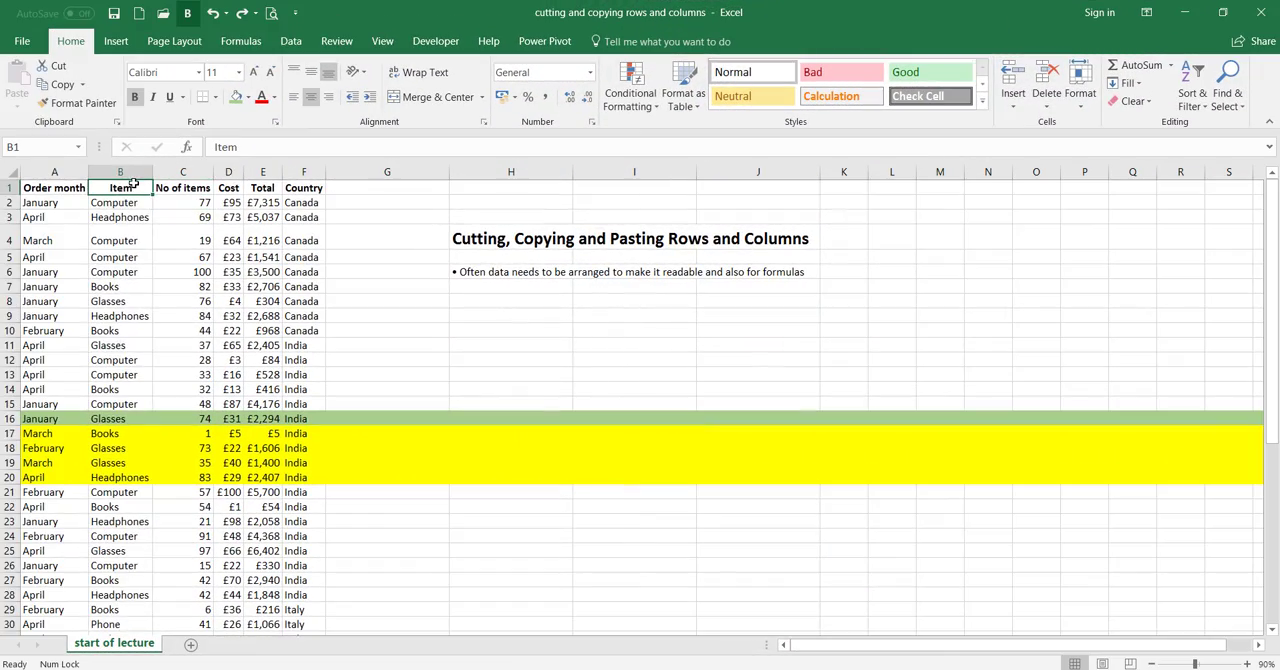
# Cut the Item column B and insert it before the Cost column D
pyautogui.click(128, 172)
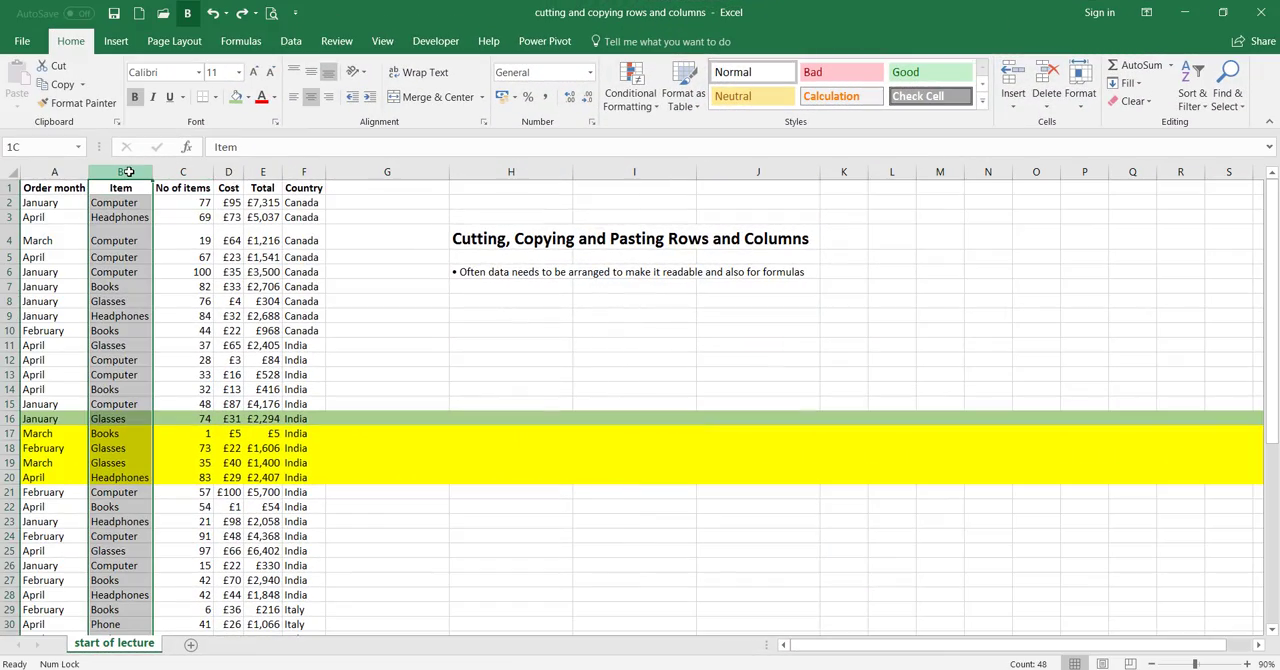
pyautogui.rightClick(126, 171)
pyautogui.click(140, 182)
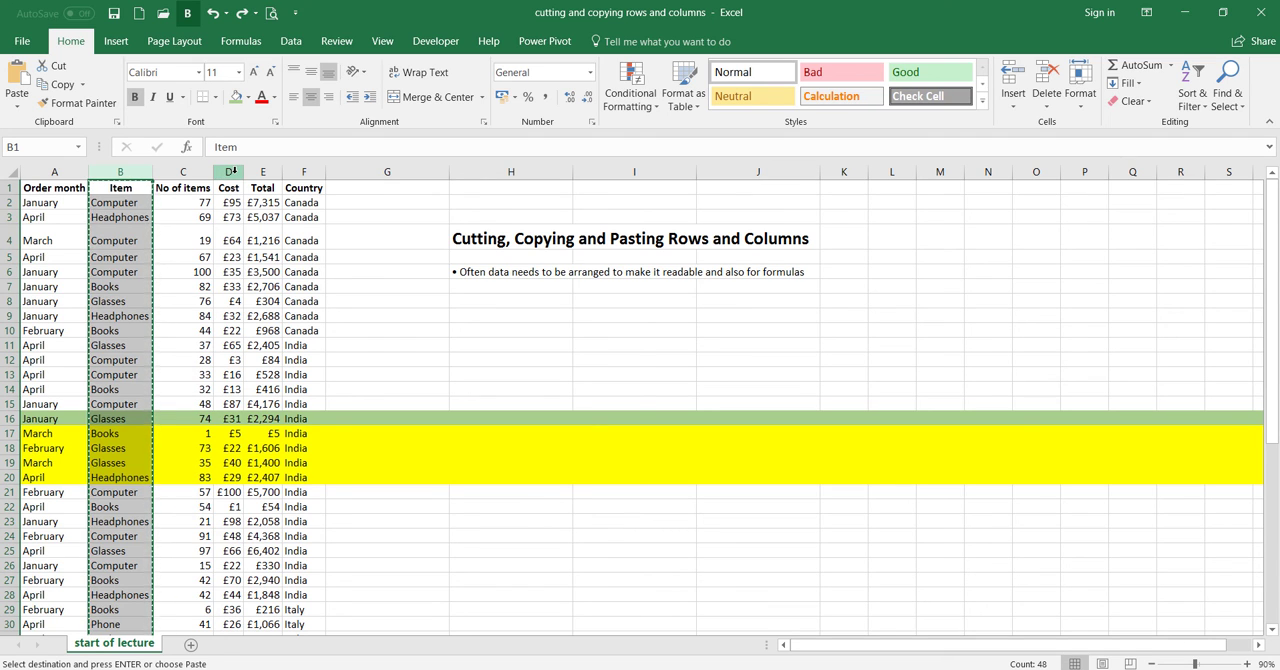
pyautogui.click(230, 172)
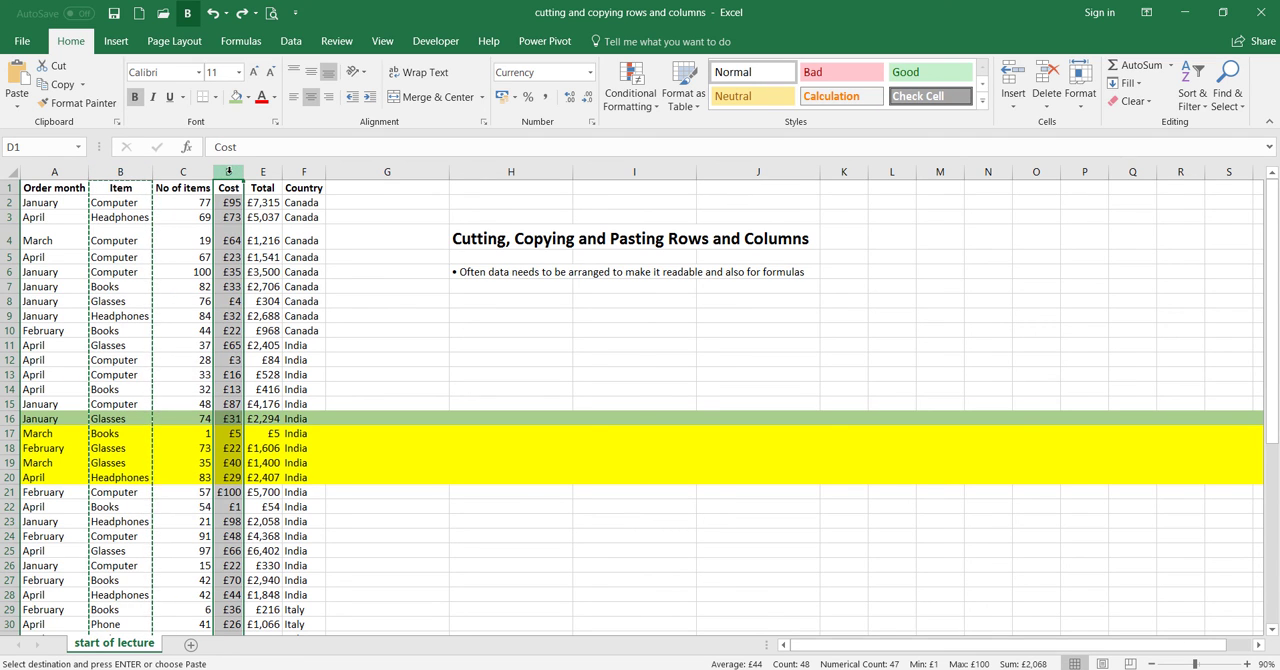
pyautogui.rightClick(229, 173)
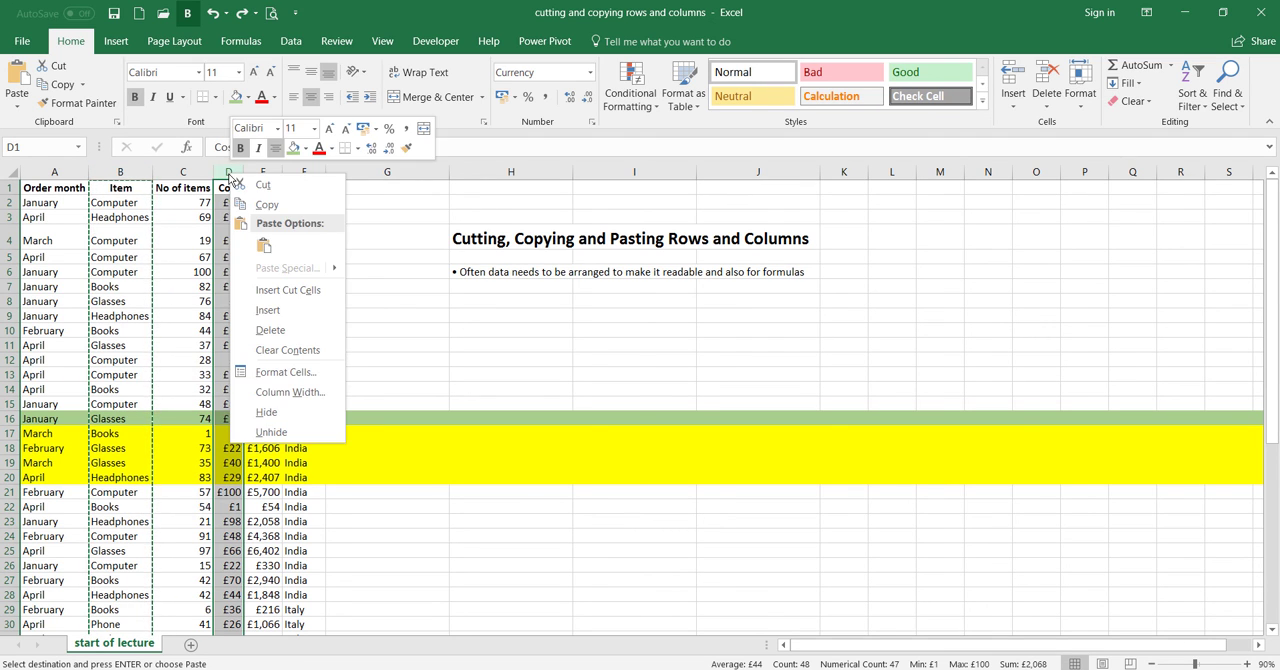
pyautogui.click(287, 290)
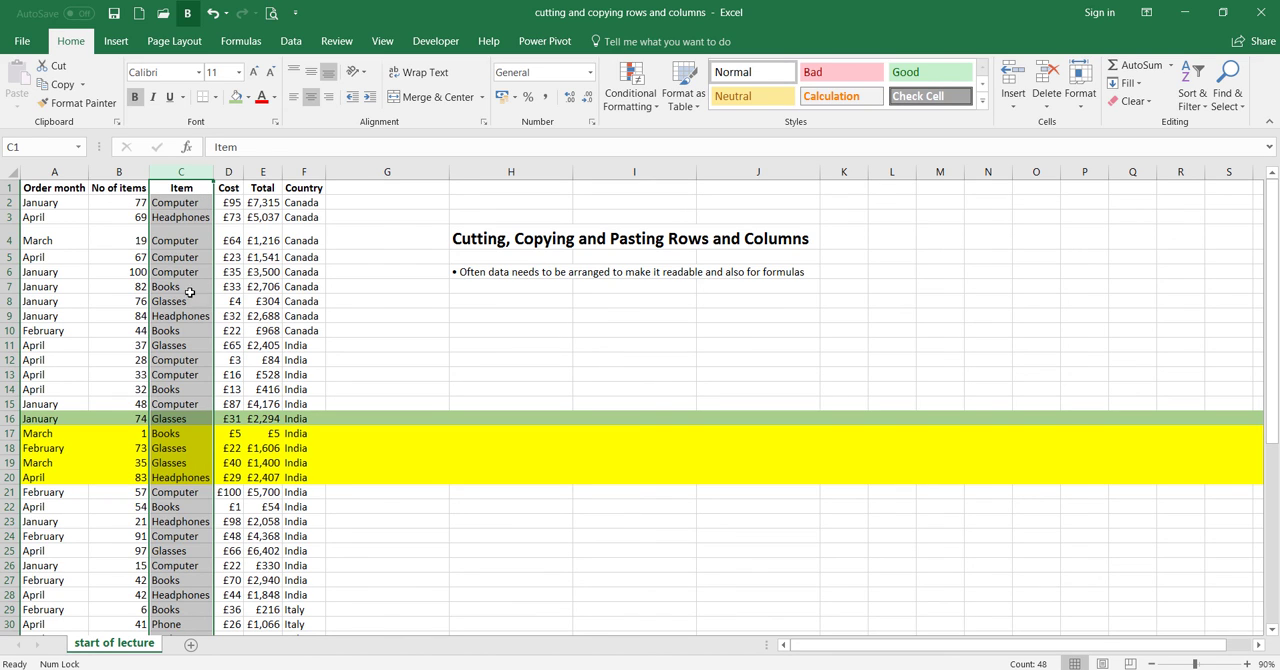
pyautogui.click(192, 220)
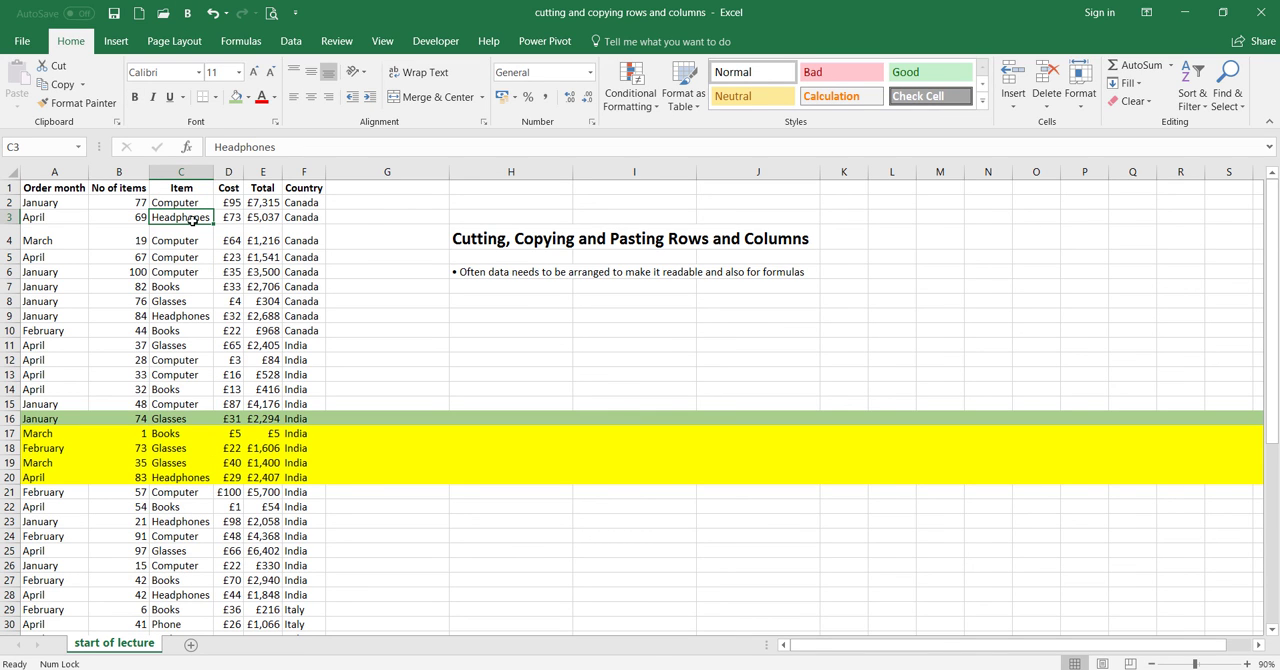